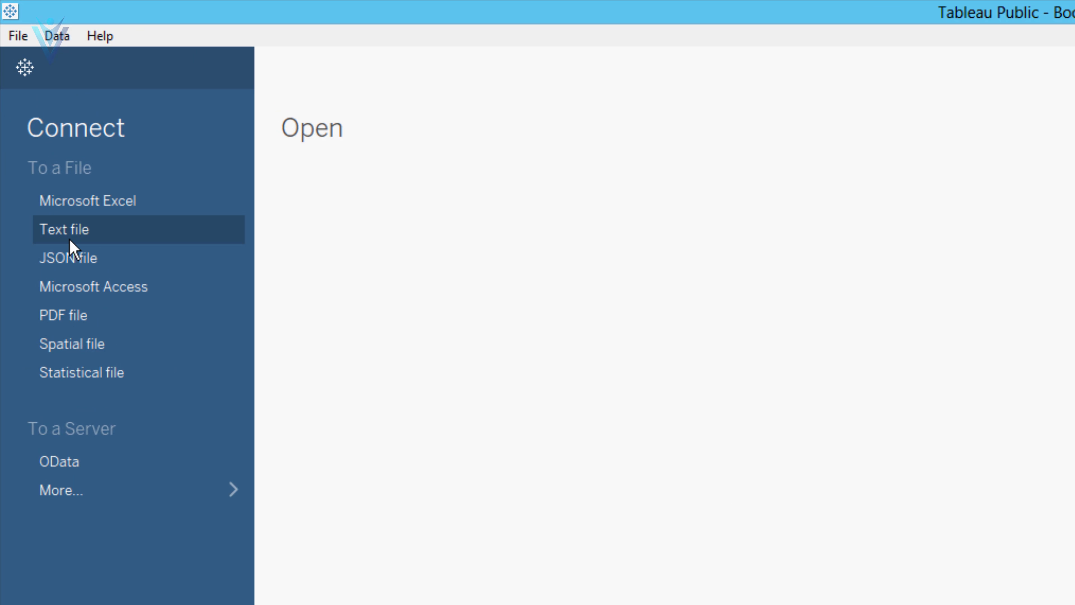
# Connect to the Cartoon Characters text file on the Desktop and refresh the data source
pyautogui.click(83, 239)
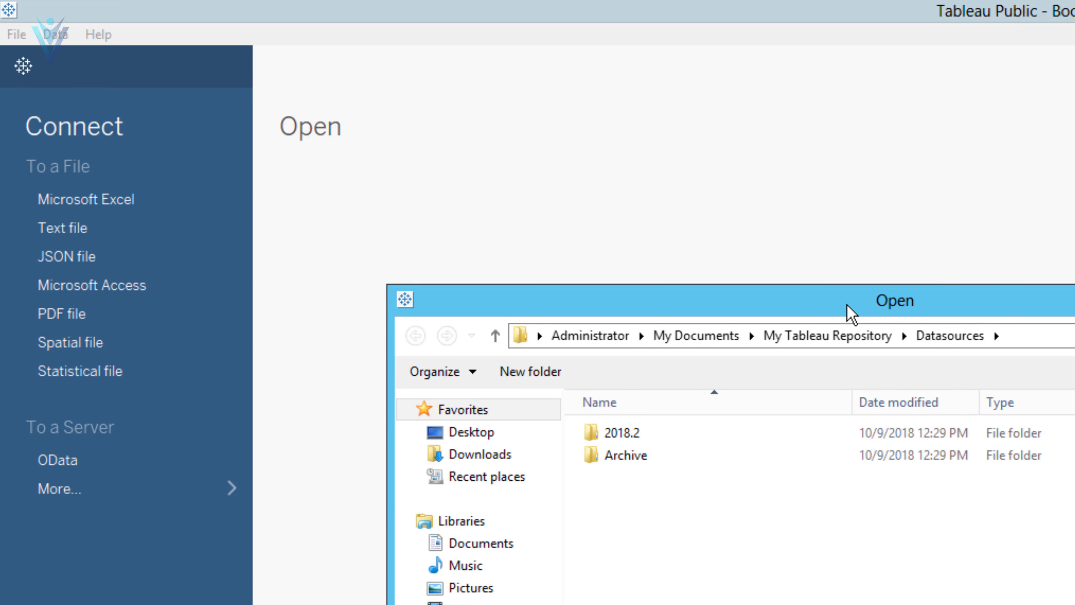
pyautogui.click(85, 172)
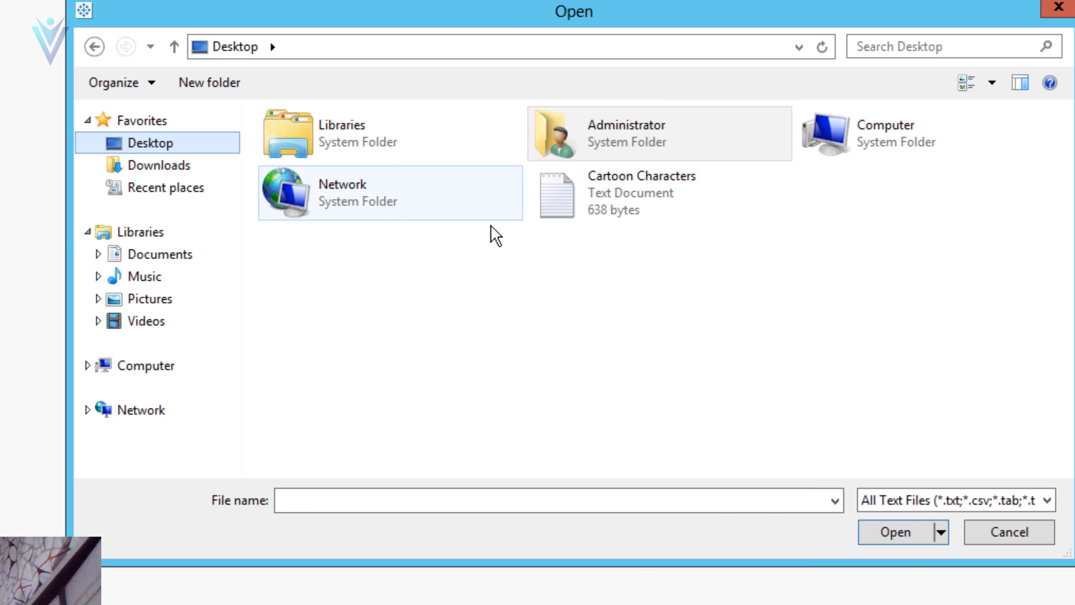
pyautogui.click(582, 204)
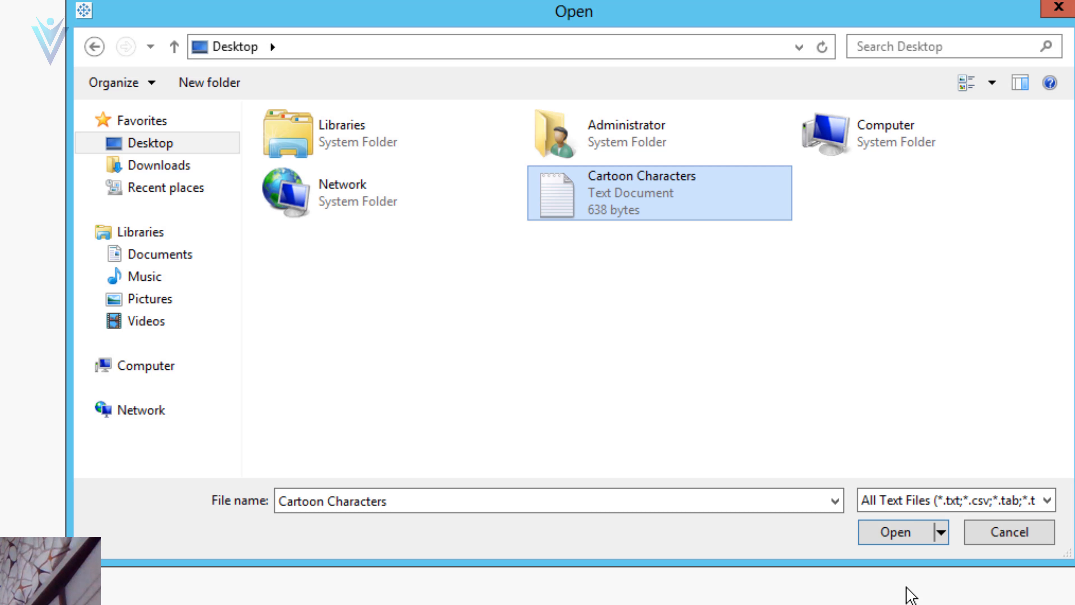
pyautogui.click(894, 533)
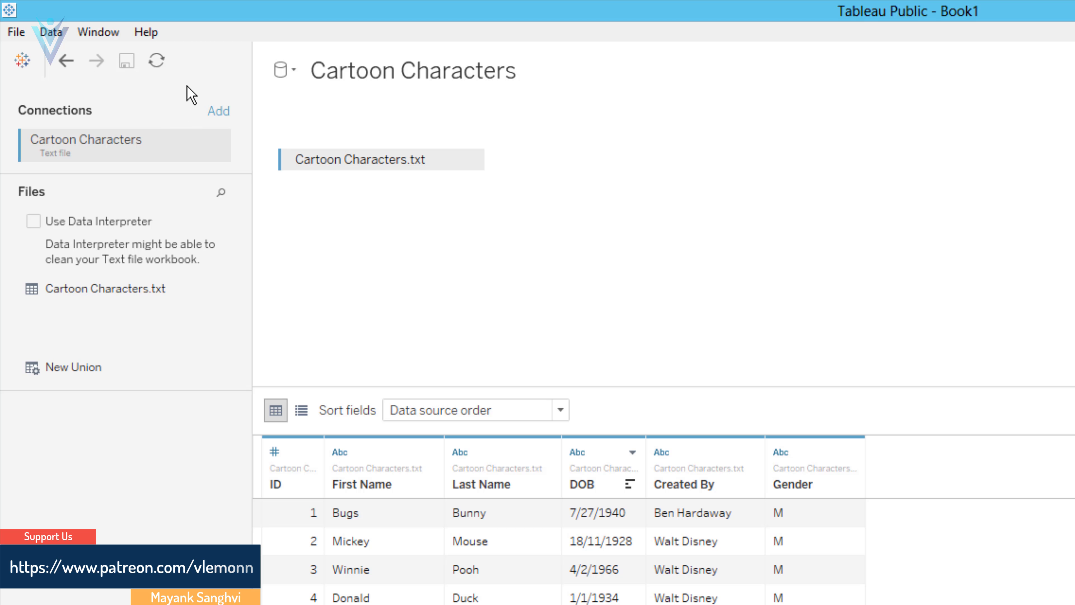
pyautogui.click(156, 61)
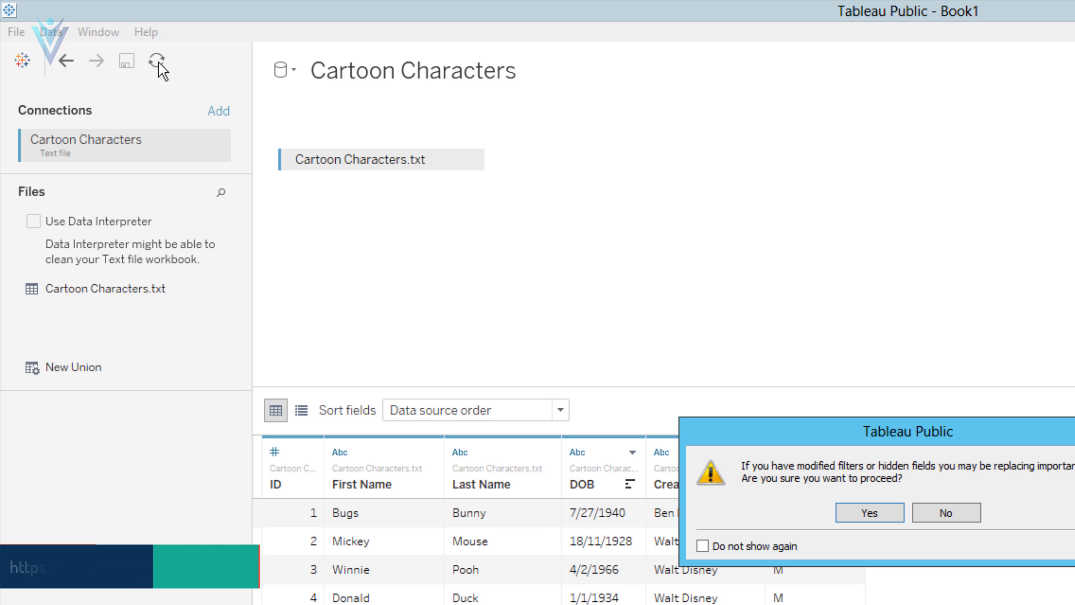
pyautogui.click(876, 513)
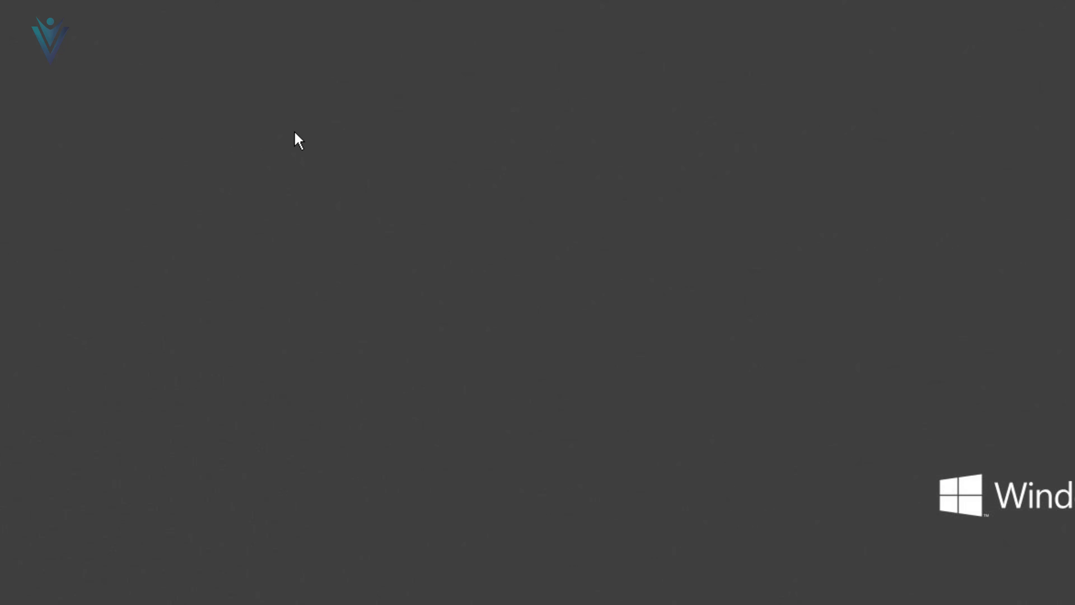
# Open the Cartoon Characters file from the desktop in Notepad and select its header row
pyautogui.rightClick(18, 313)
pyautogui.click(32, 312)
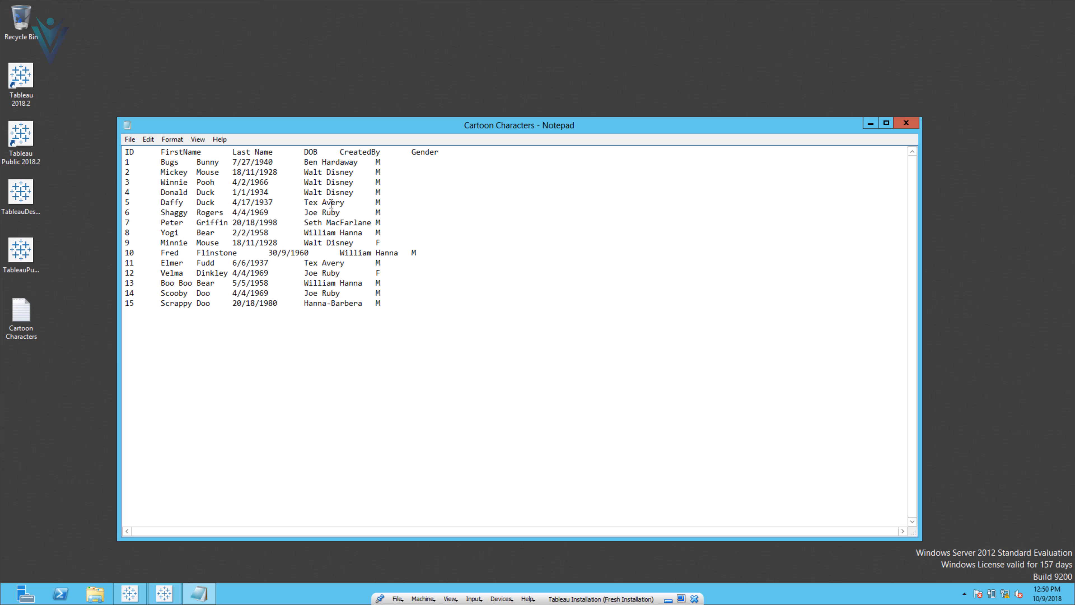
pyautogui.moveTo(439, 154); pyautogui.dragTo(123, 131)
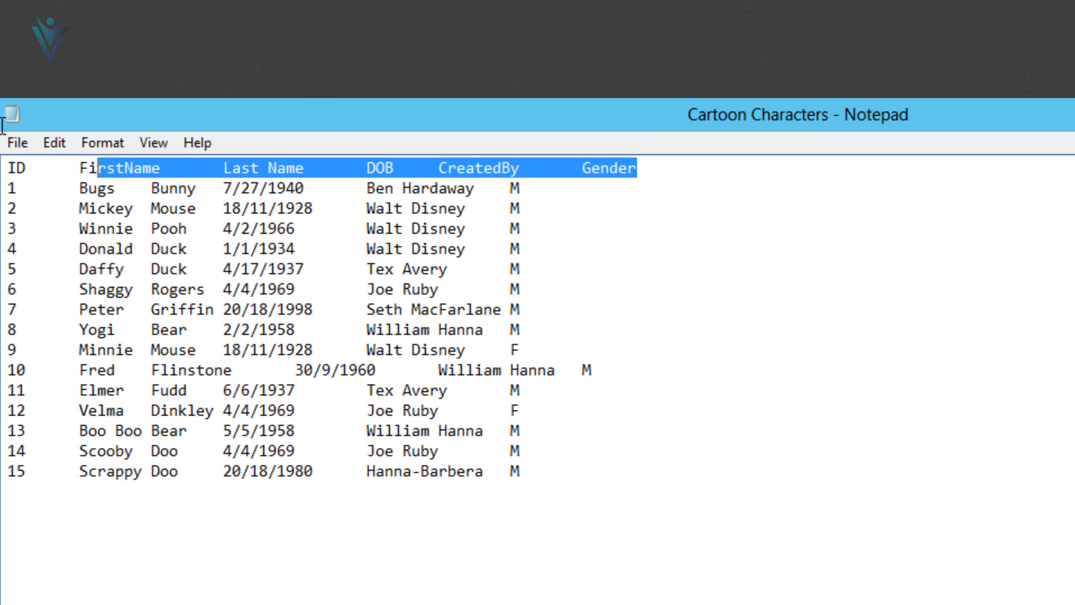
pyautogui.moveTo(2, 126); pyautogui.dragTo(1, 127)
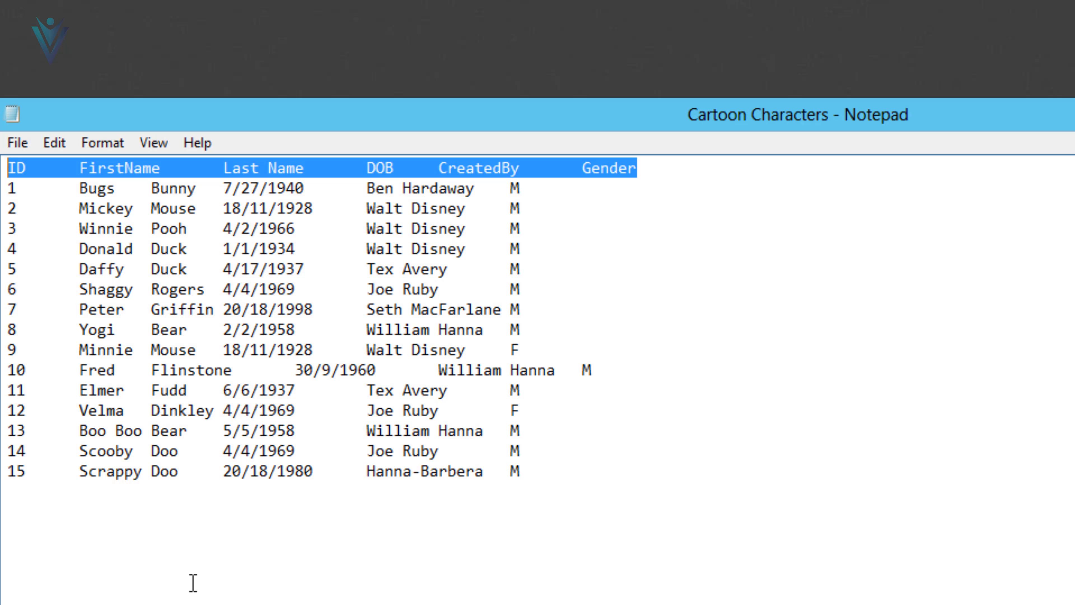
# Compare the column names in Tableau with the header in Notepad, highlighting FirstName in the source file
pyautogui.hotkey('alt', 'Tab')
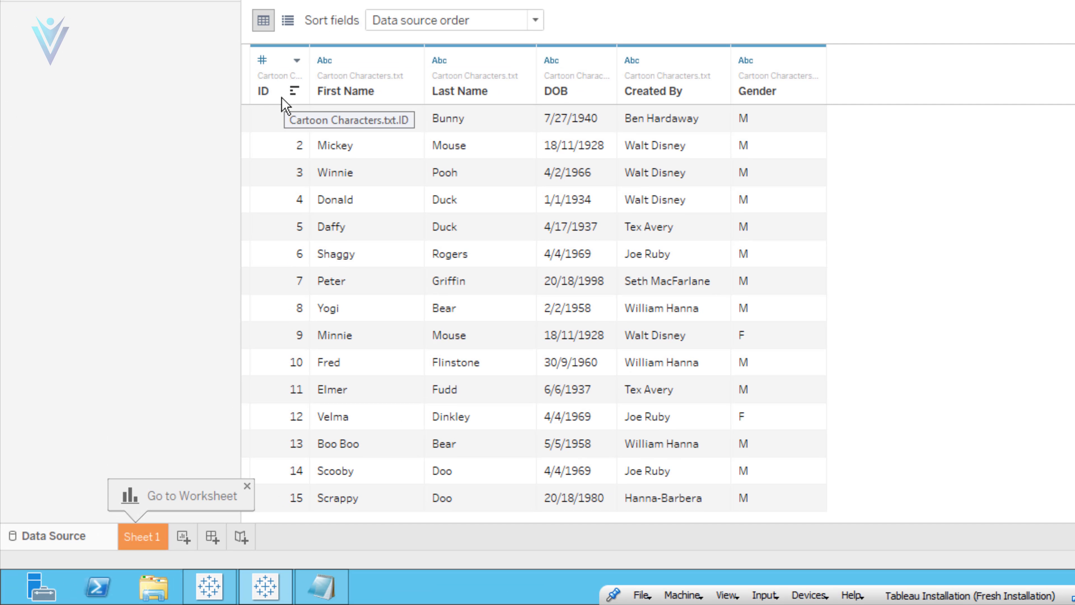
pyautogui.hotkey('alt', 'Tab')
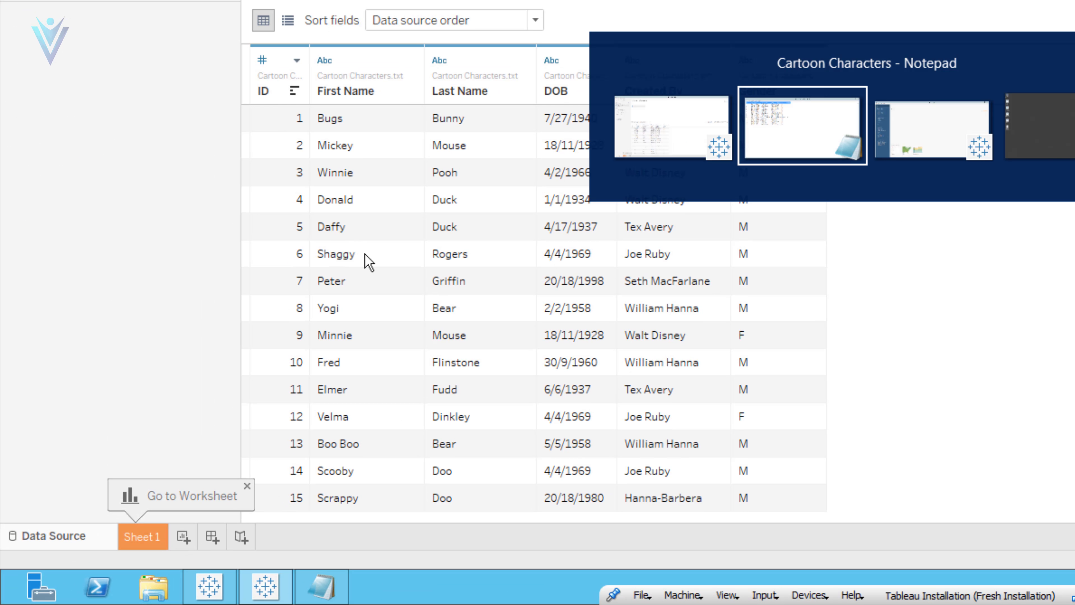
pyautogui.click(766, 143)
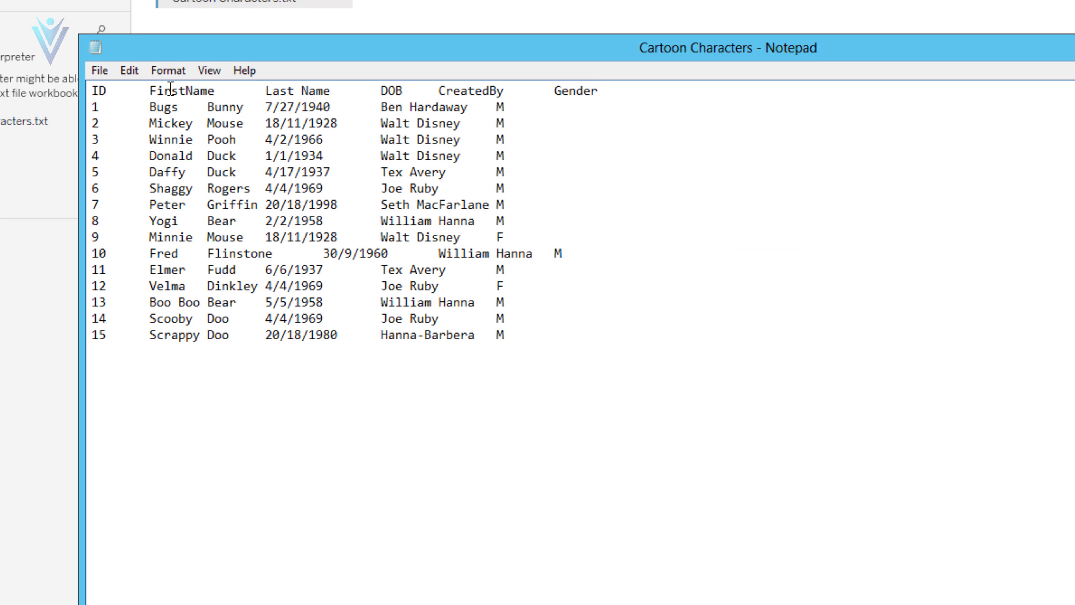
pyautogui.doubleClick(170, 90)
pyautogui.click(22, 473)
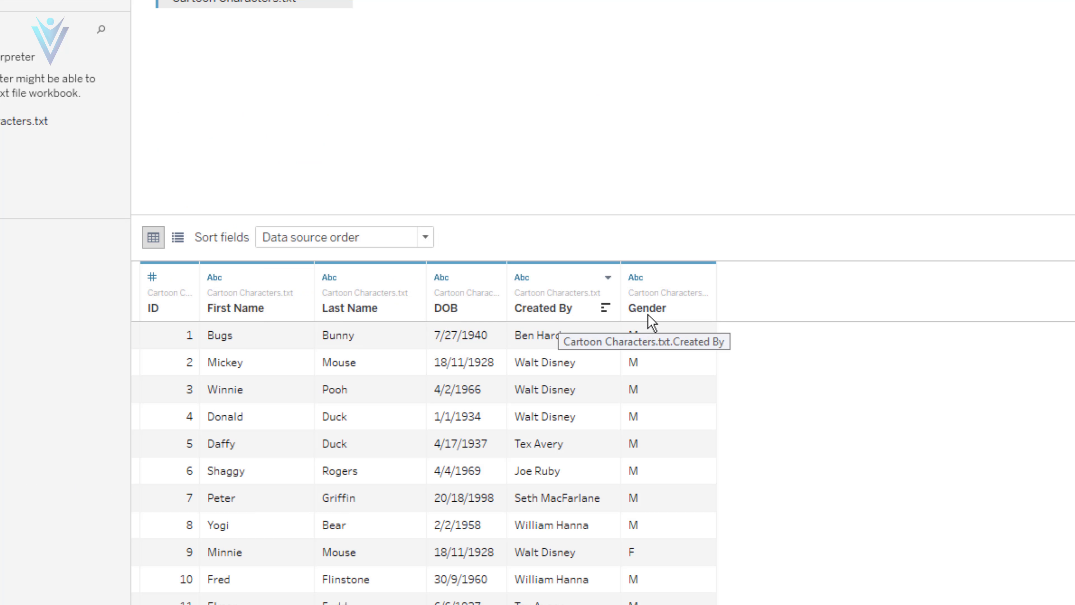
# Rename the First Name column to FirstName in the data source grid
pyautogui.rightClick(260, 313)
pyautogui.click(281, 321)
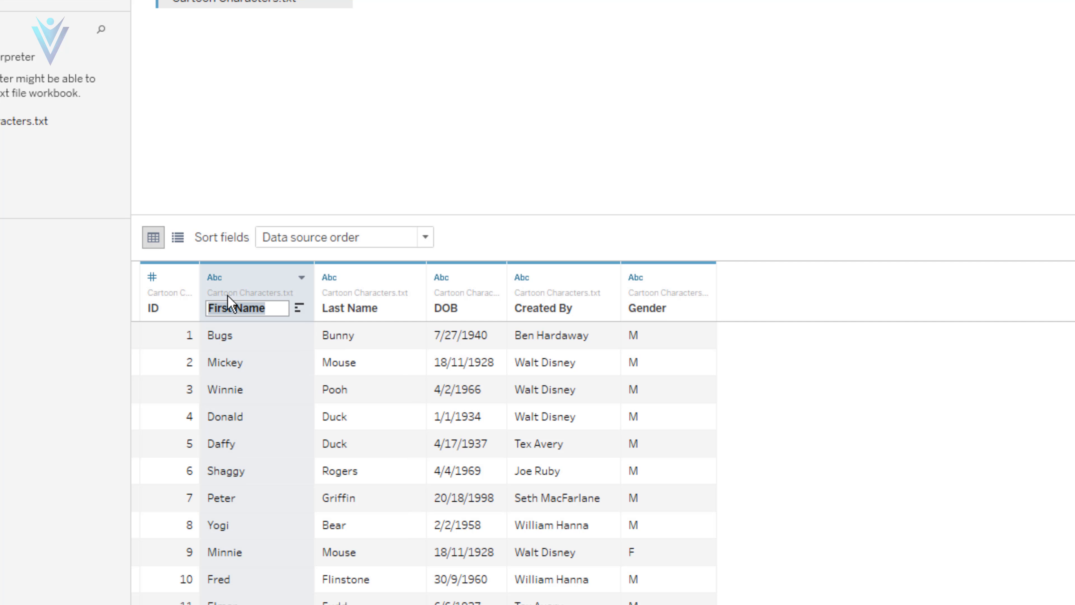
pyautogui.click(234, 308)
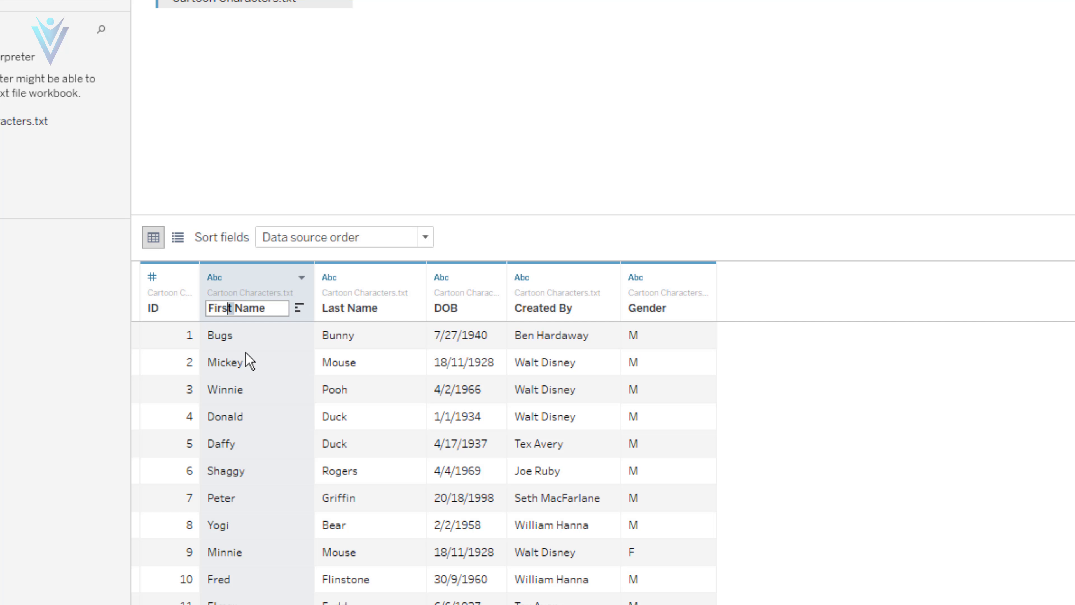
pyautogui.press('Right')
pyautogui.press('BackSpace')
pyautogui.press('BackSpace')
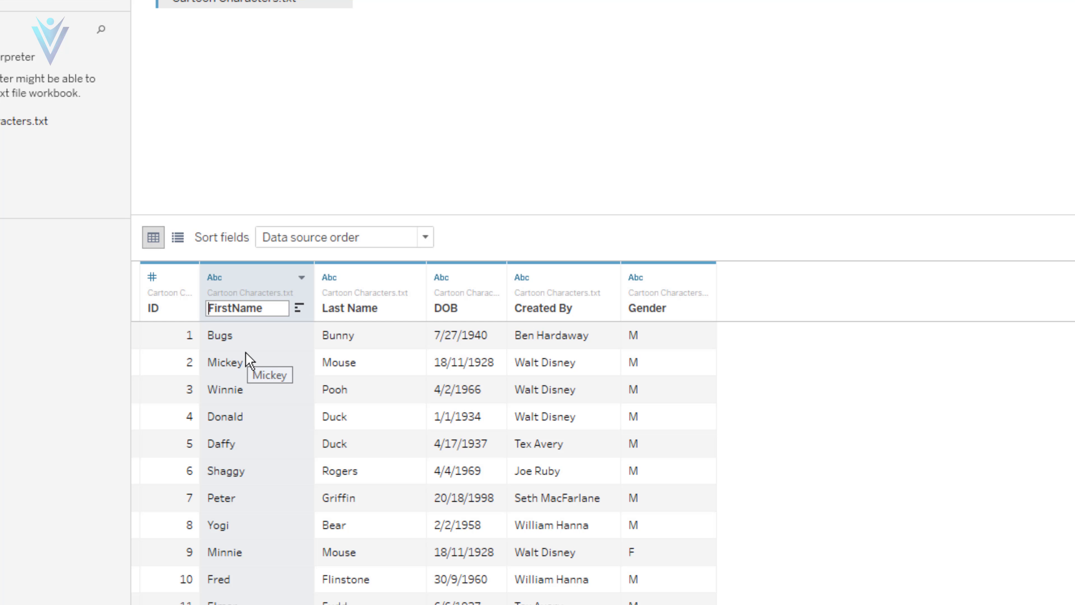
pyautogui.hotkey('shift', 'End')
# Check the FirstName heading in the Notepad source file and return to the Tableau data source
pyautogui.hotkey('alt', 'Tab')
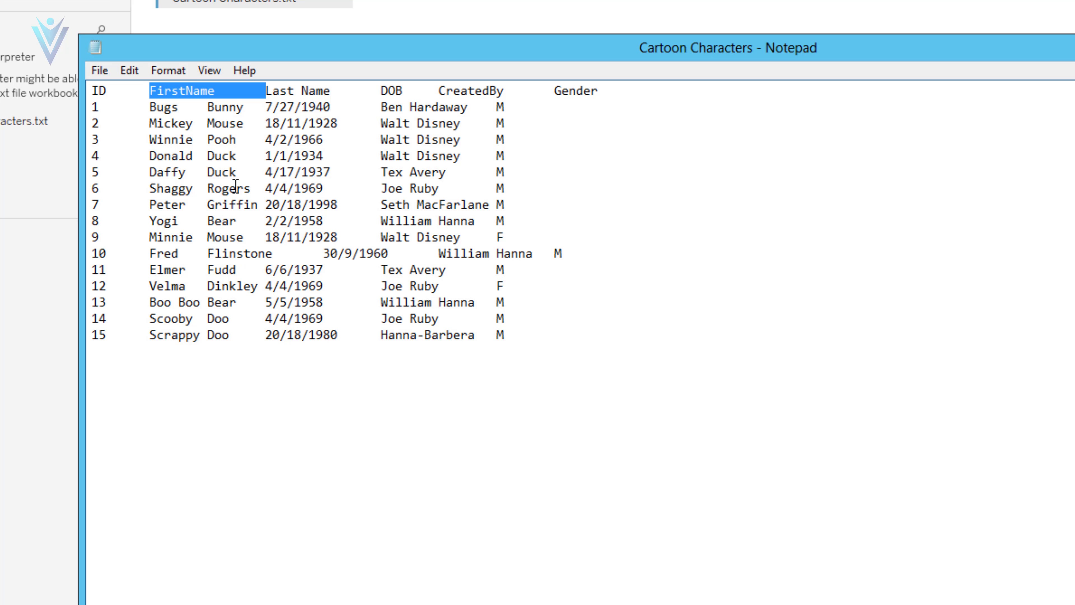
pyautogui.press('Left')
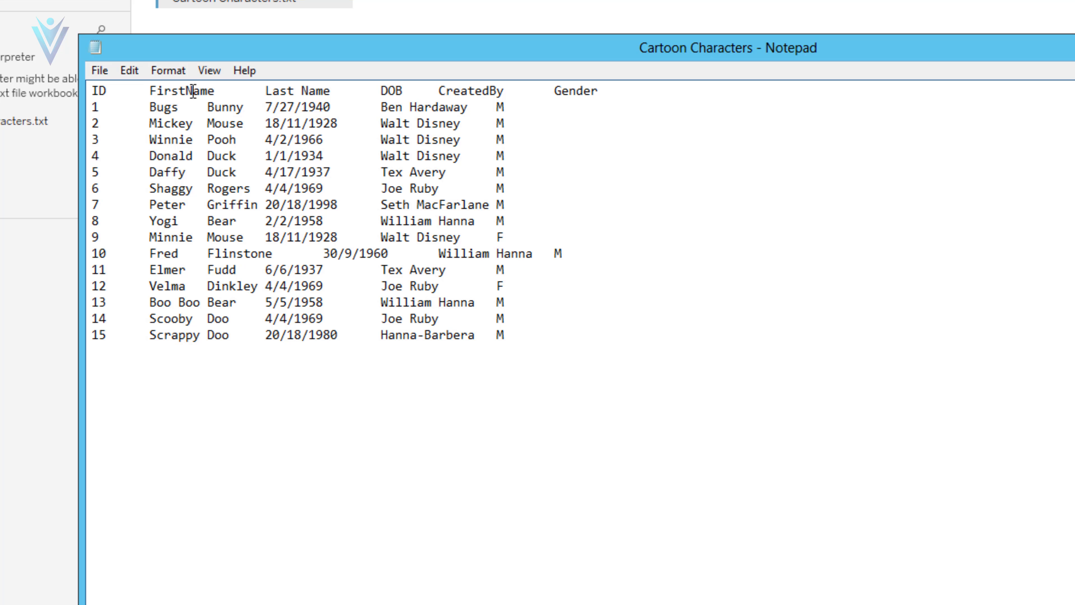
pyautogui.hotkey('alt', 'Tab')
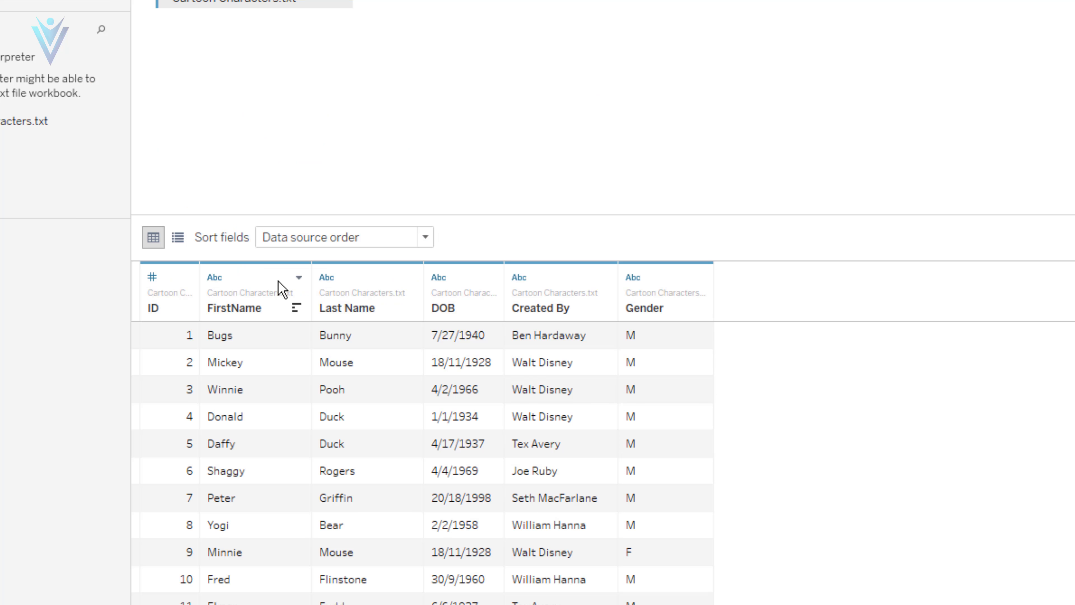
# Reset the renamed FirstName column to its original name, First Name
pyautogui.click(244, 317)
pyautogui.rightClick(241, 310)
pyautogui.click(260, 321)
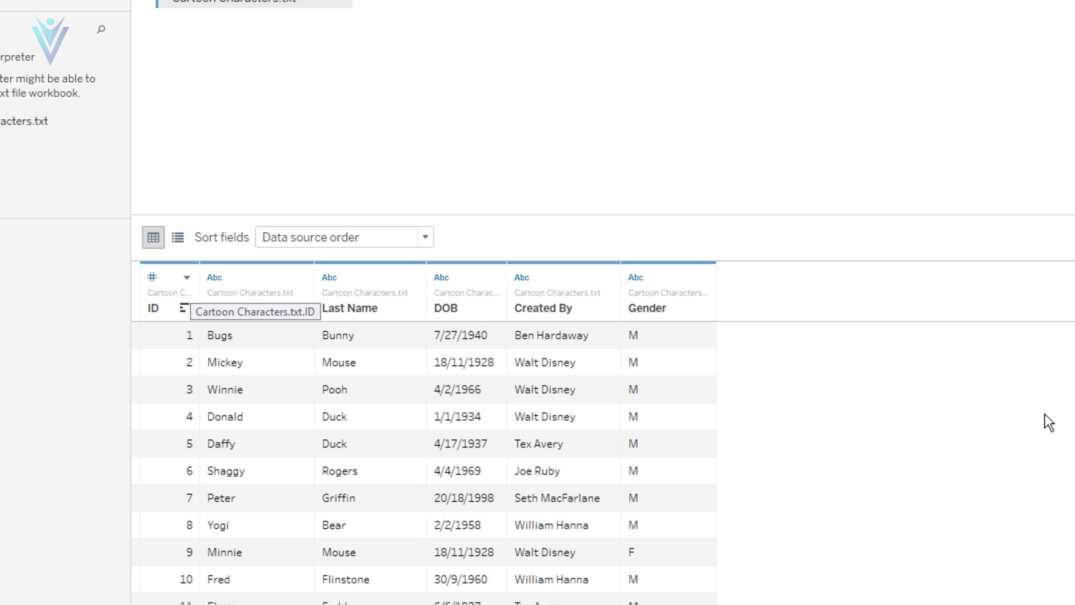
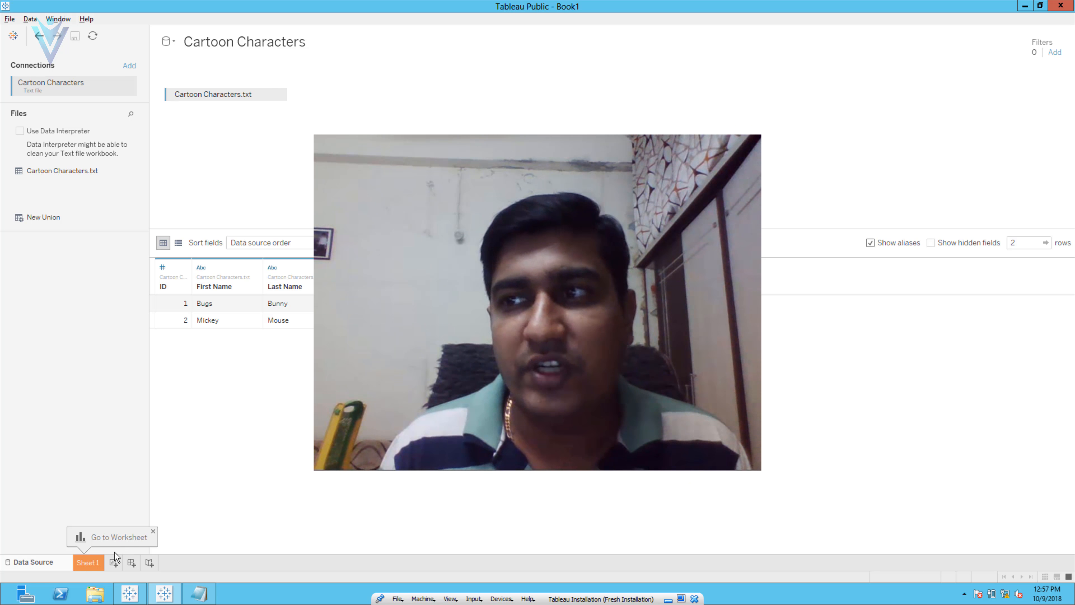
# Open Sheet 1 and examine the fields listed under Dimensions and Measures
pyautogui.click(89, 562)
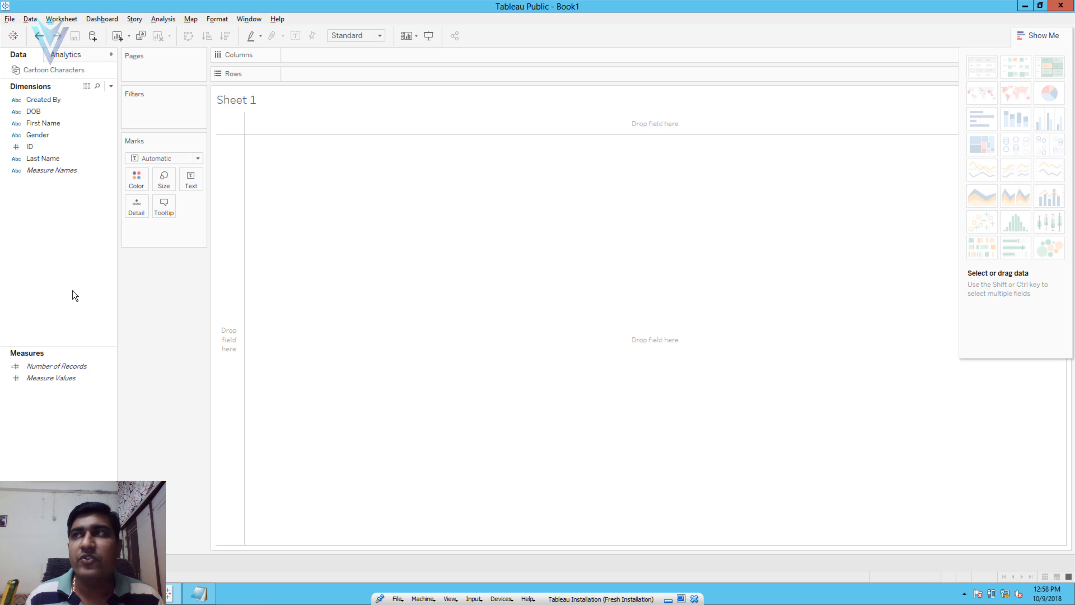
pyautogui.click(47, 135)
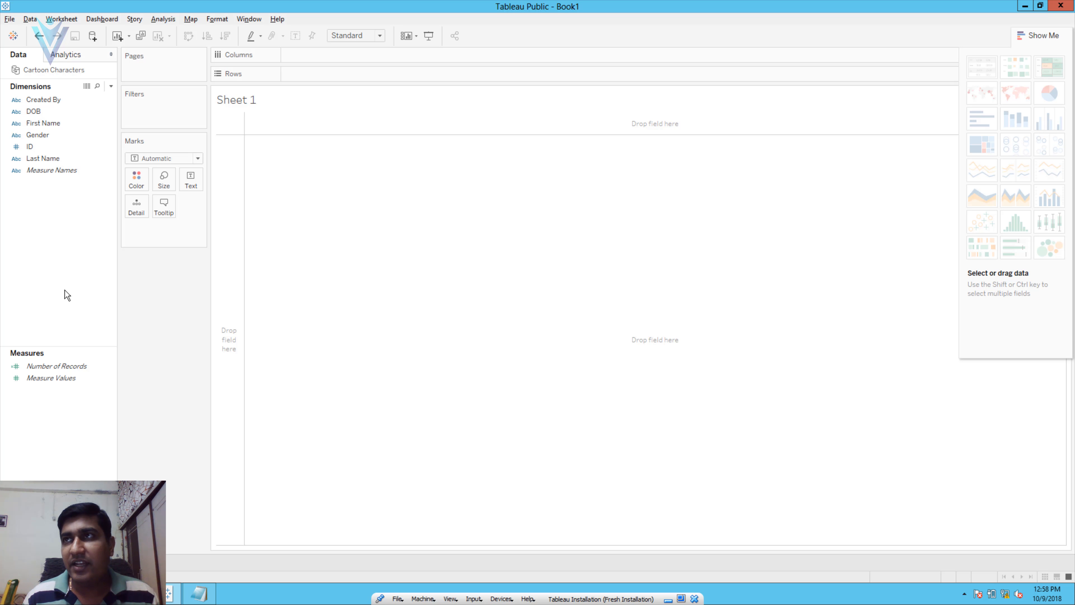
pyautogui.click(43, 99)
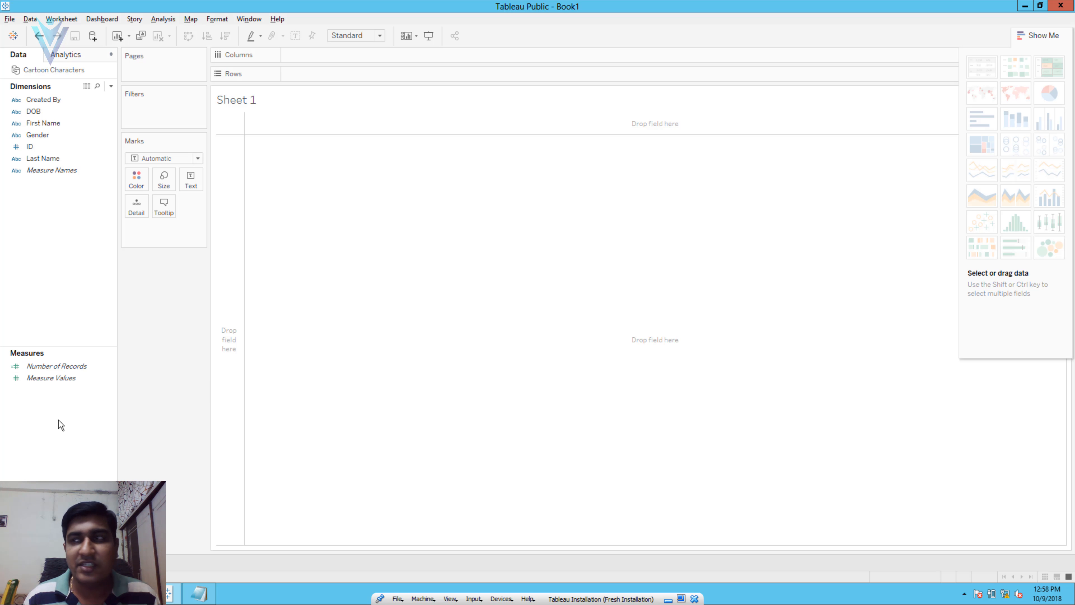
pyautogui.click(78, 367)
pyautogui.click(80, 381)
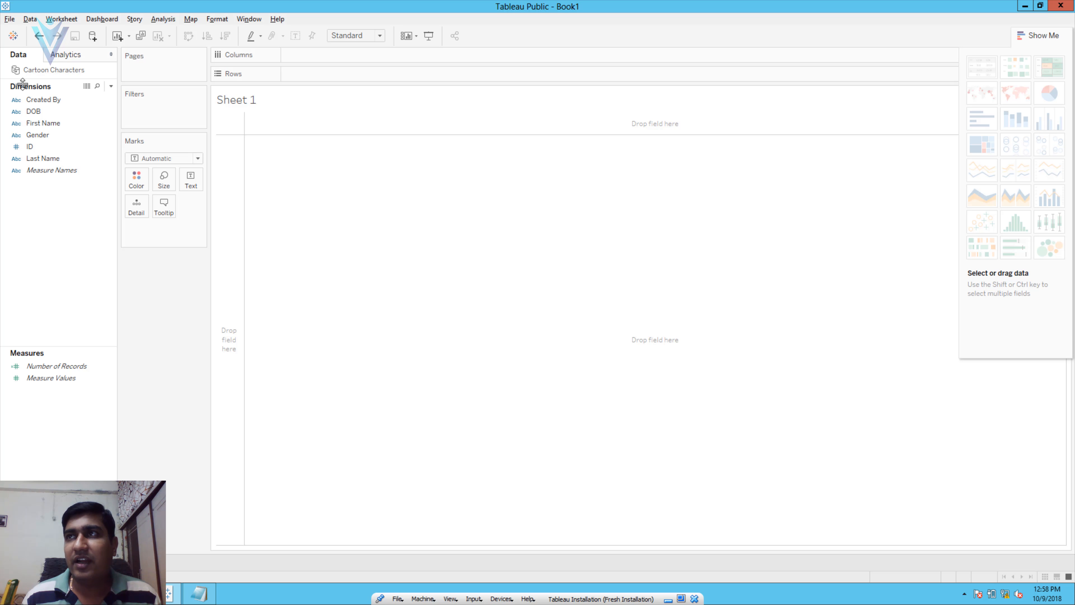
pyautogui.click(43, 100)
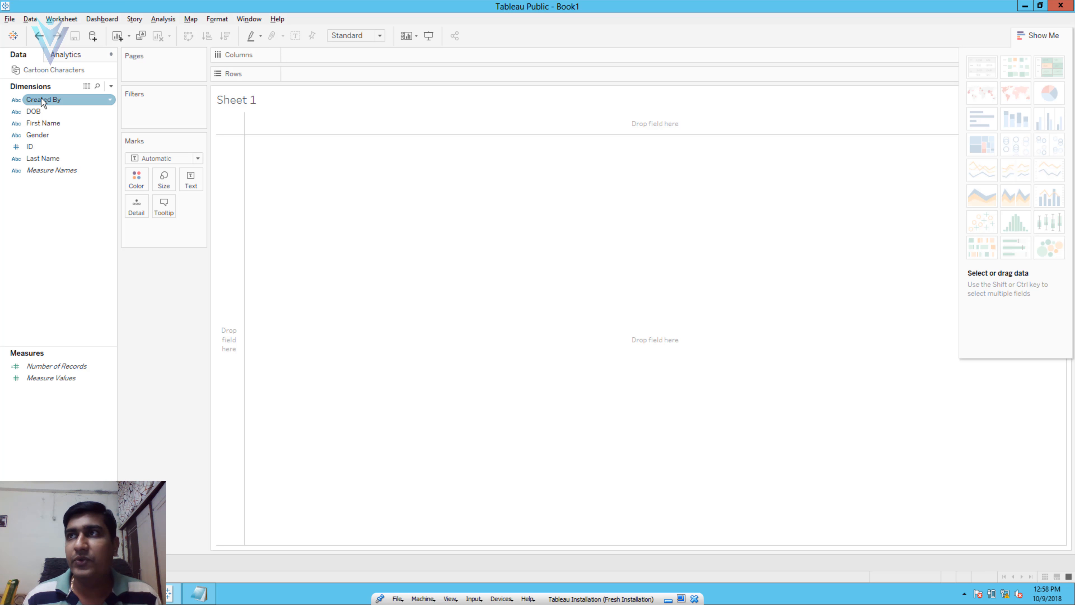
pyautogui.click(54, 186)
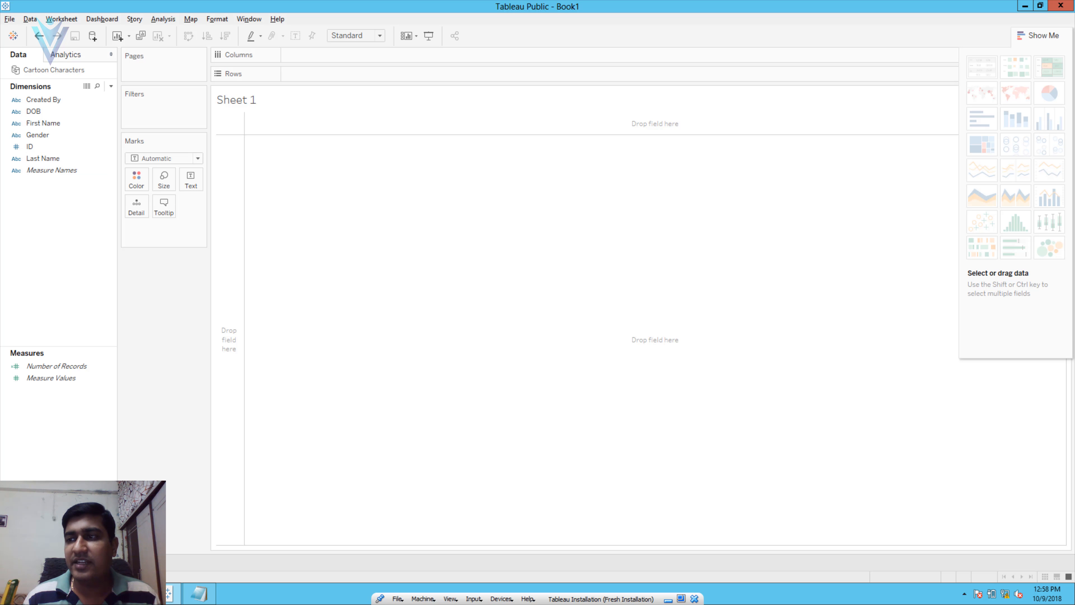
# Hide the DOB column in the data source and check the Dimensions list in Sheet 1
pyautogui.click(26, 562)
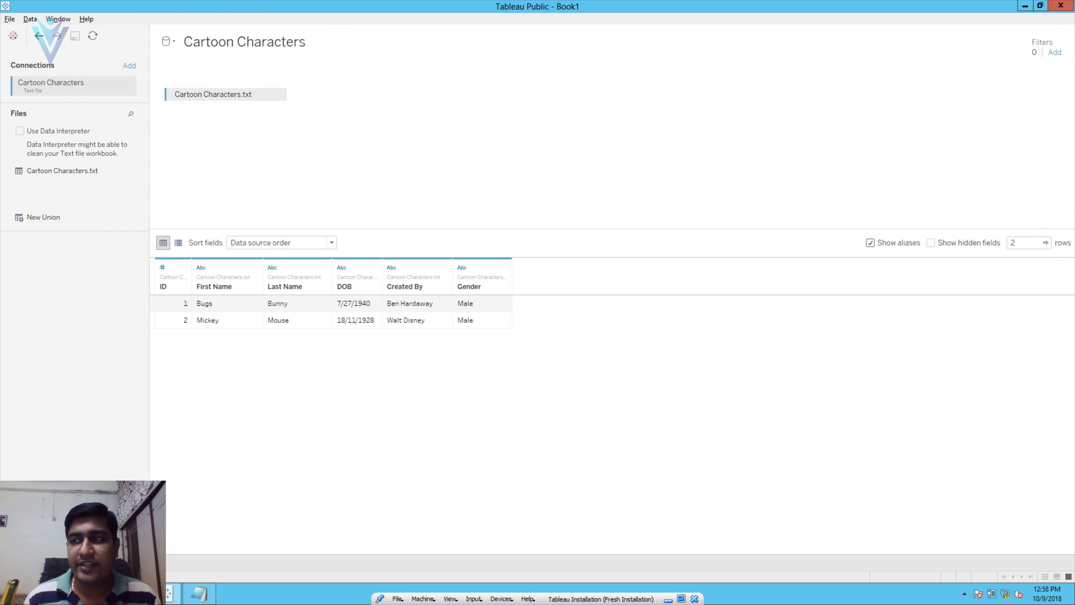
pyautogui.rightClick(360, 287)
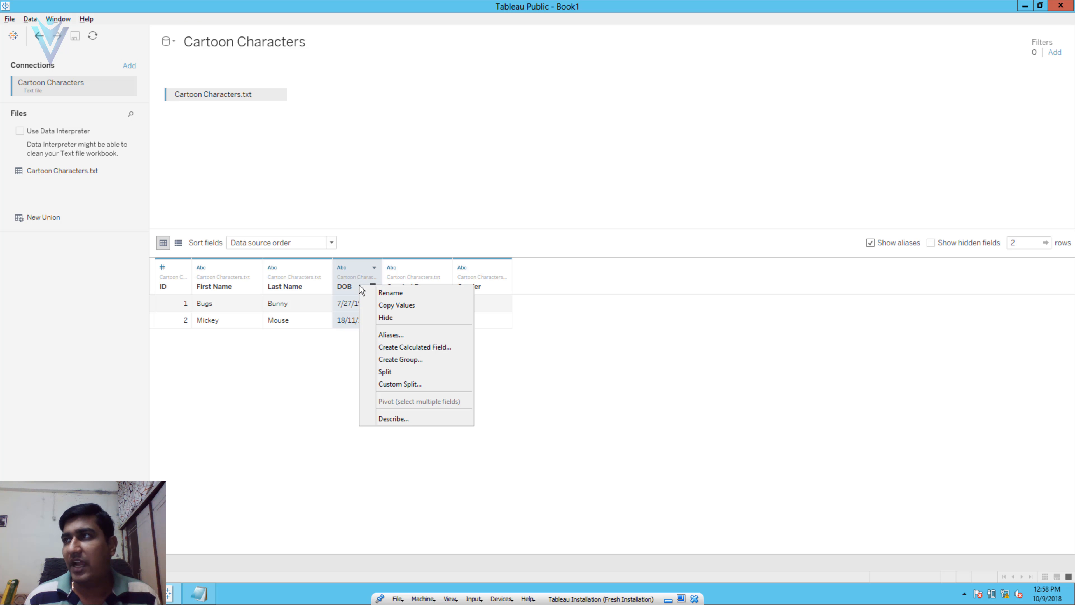
pyautogui.click(387, 317)
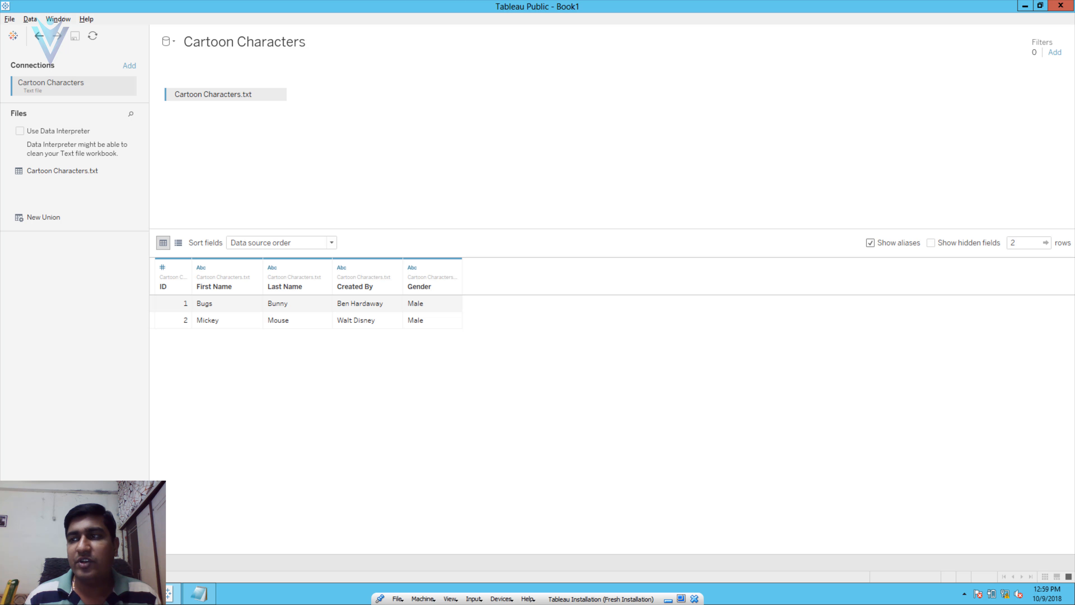
pyautogui.click(71, 563)
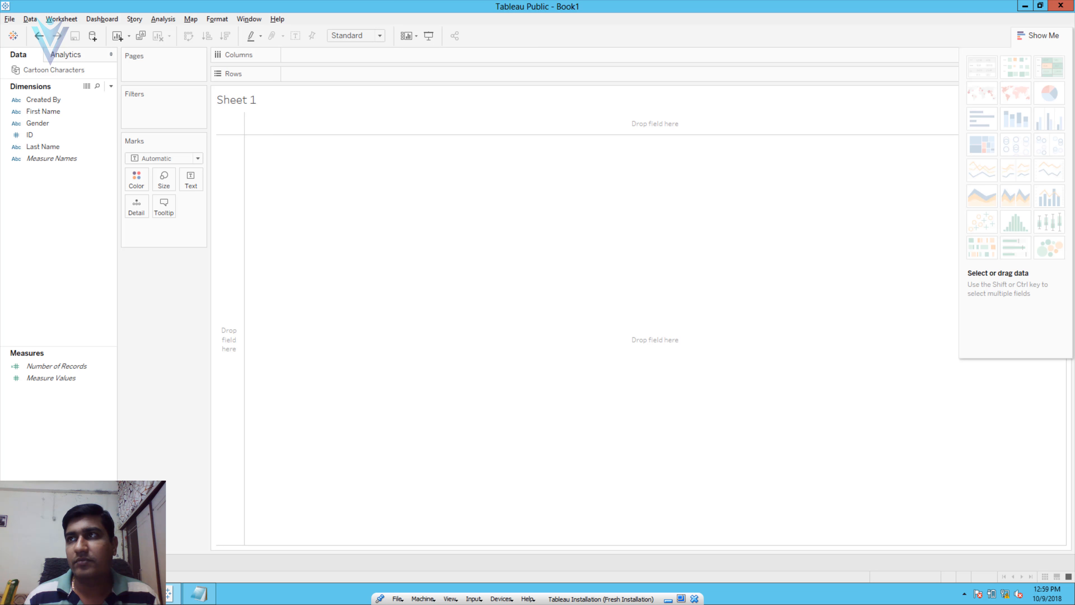
pyautogui.click(42, 114)
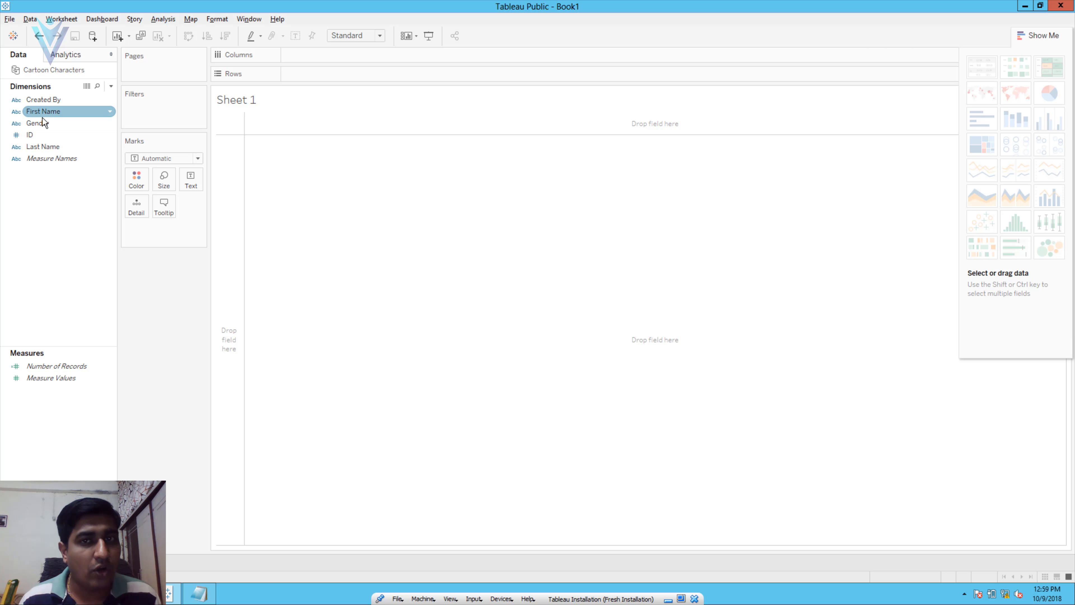
pyautogui.click(41, 170)
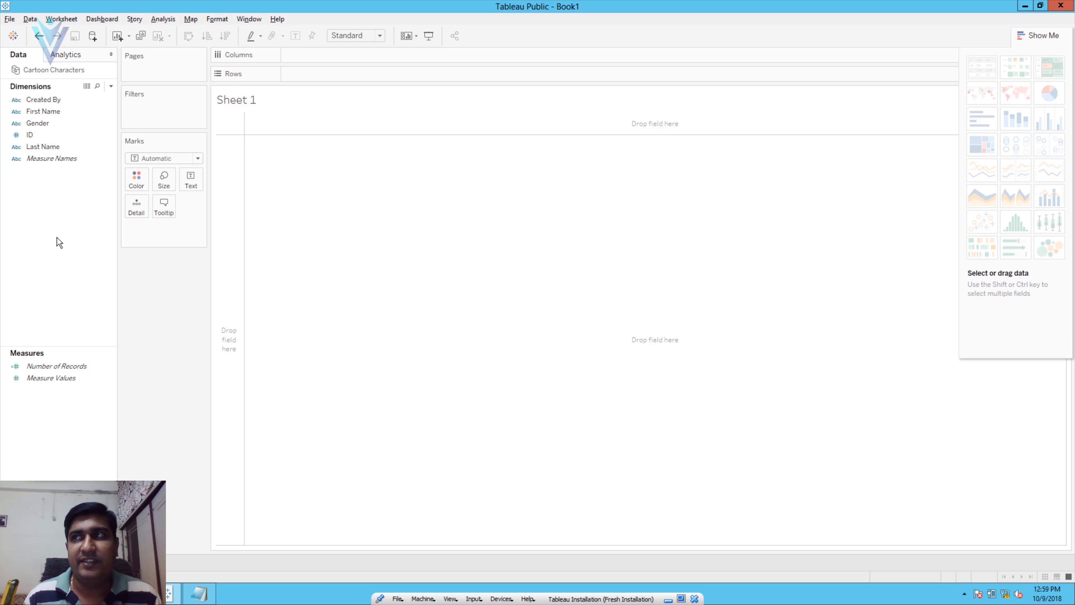
# Add the First Name, Gender and Last Name dimensions together to the Sheet 1 view as rows of a text table
pyautogui.click(39, 113)
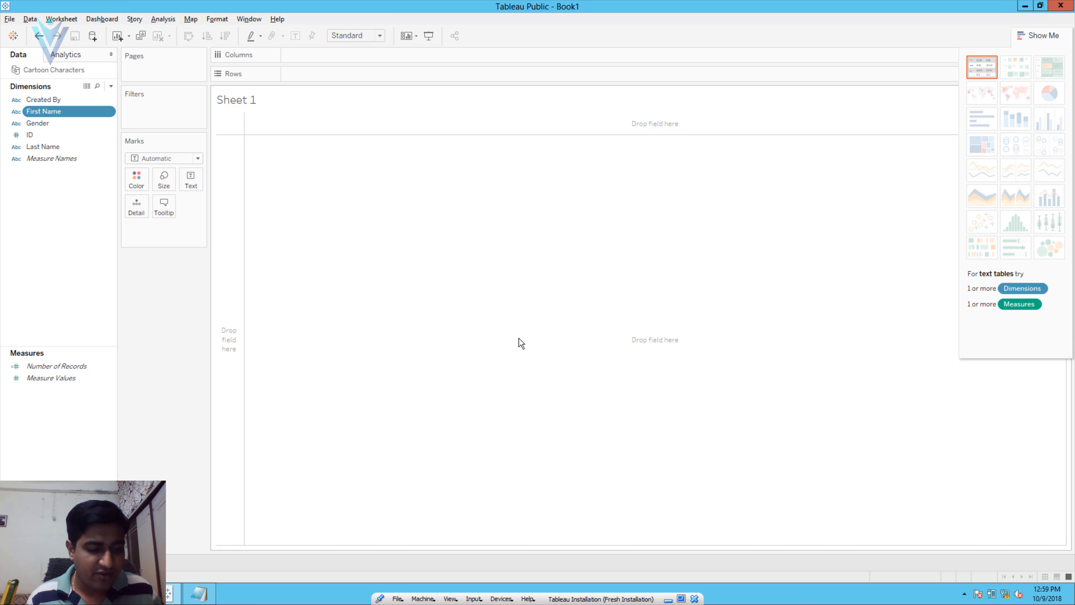
pyautogui.keyDown('ctrl'); pyautogui.click(47, 148); pyautogui.keyUp('ctrl')
pyautogui.keyDown('ctrl'); pyautogui.click(38, 125); pyautogui.keyUp('ctrl')
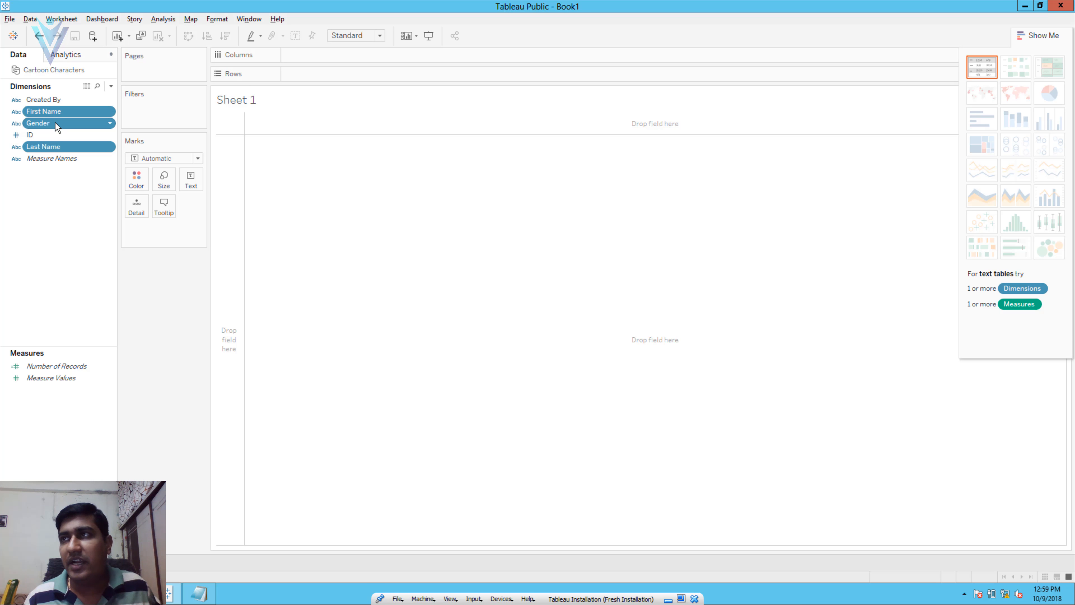
pyautogui.moveTo(59, 126); pyautogui.dragTo(433, 242)
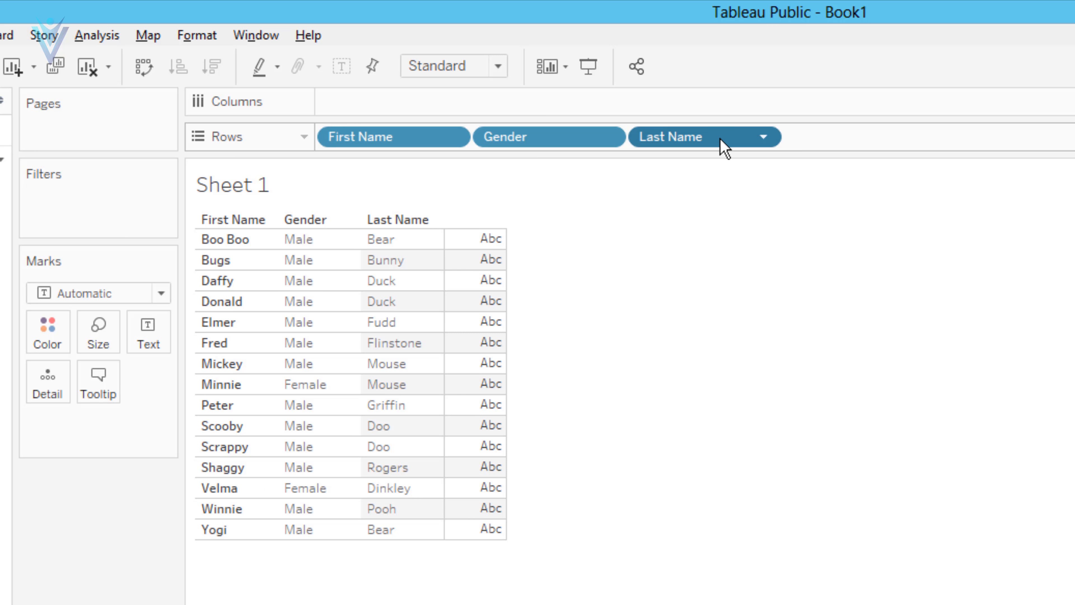
# Replace Gender with Last Name in the Rows of Sheet 1, and undo the replacement
pyautogui.moveTo(724, 148)
pyautogui.mouseDown()
pyautogui.moveTo(492, 144)
pyautogui.moveTo(527, 153)
pyautogui.moveTo(507, 144)
pyautogui.mouseUp()
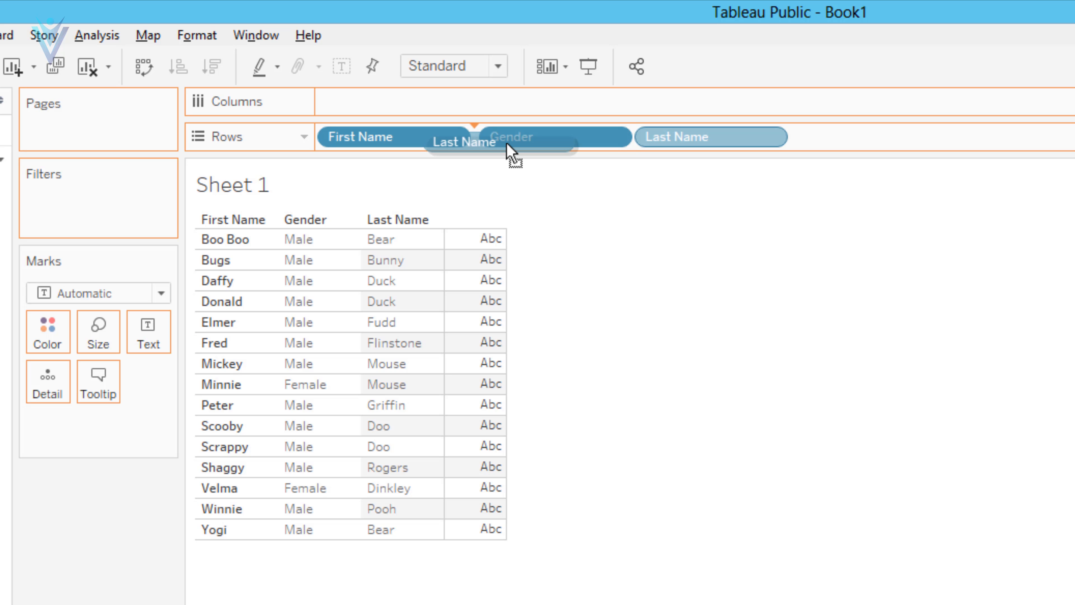
pyautogui.moveTo(507, 144); pyautogui.dragTo(509, 143)
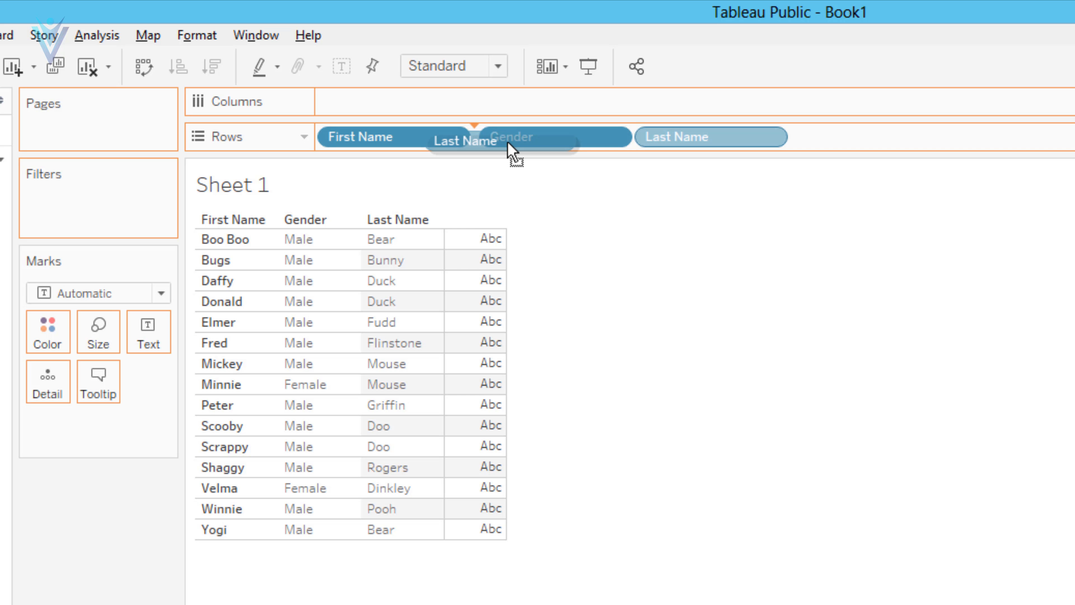
pyautogui.moveTo(507, 144); pyautogui.dragTo(571, 146)
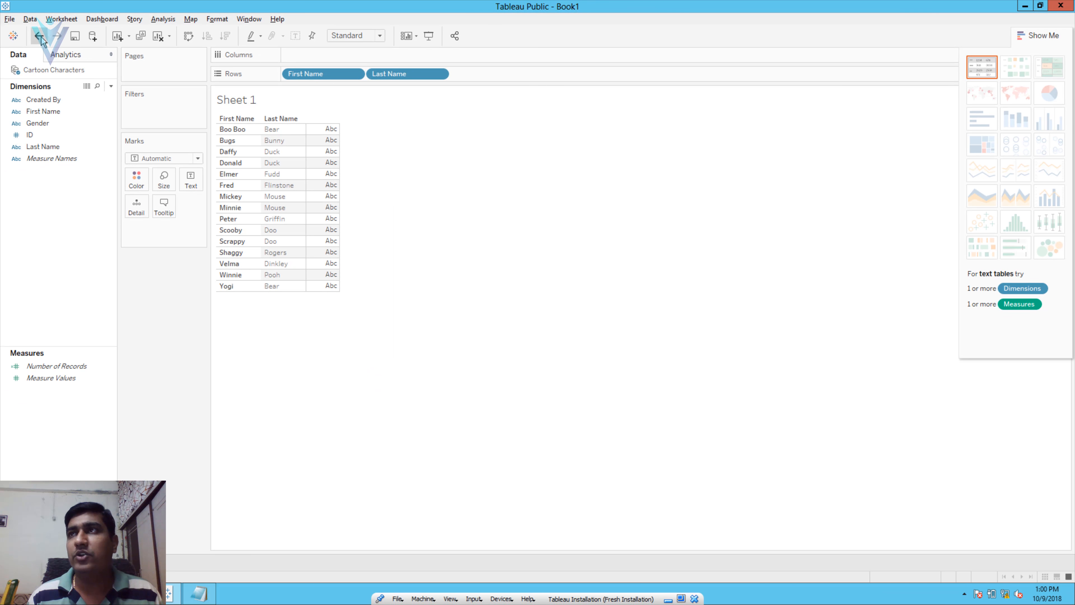
pyautogui.hotkey('ctrl', 'z')
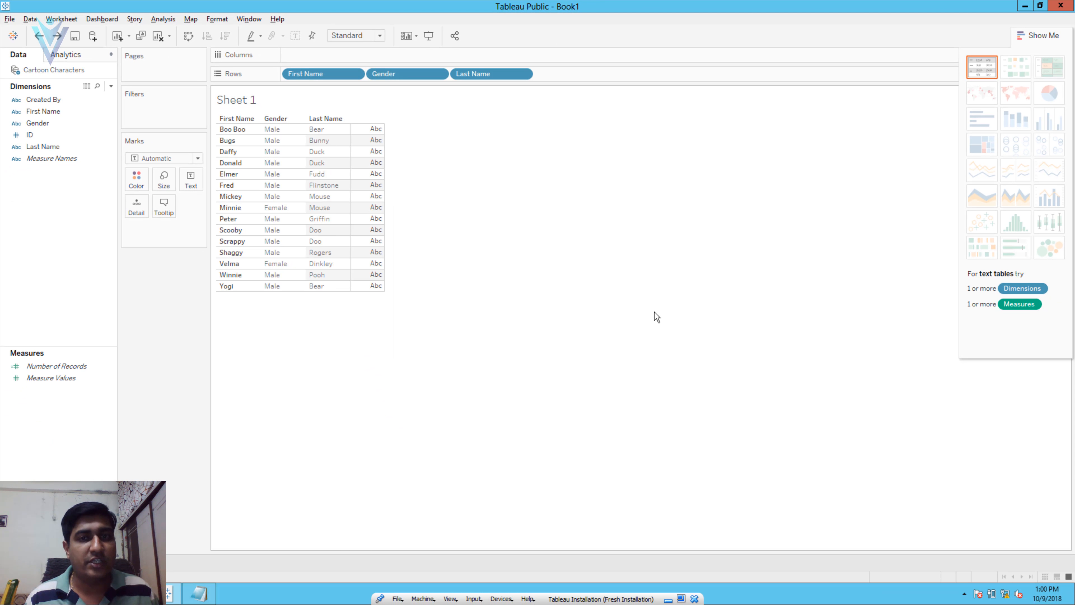
# Move Last Name between First Name and Gender in the Rows, and undo and redo the reordering
pyautogui.moveTo(497, 74)
pyautogui.mouseDown()
pyautogui.moveTo(500, 97)
pyautogui.moveTo(373, 78)
pyautogui.mouseUp()
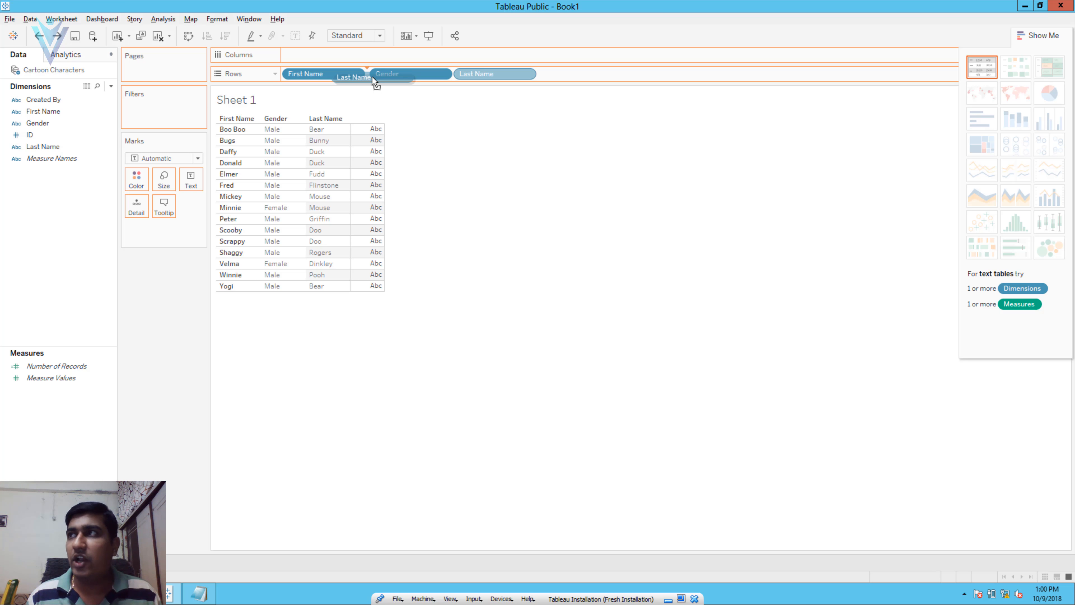
pyautogui.moveTo(372, 77); pyautogui.dragTo(372, 76)
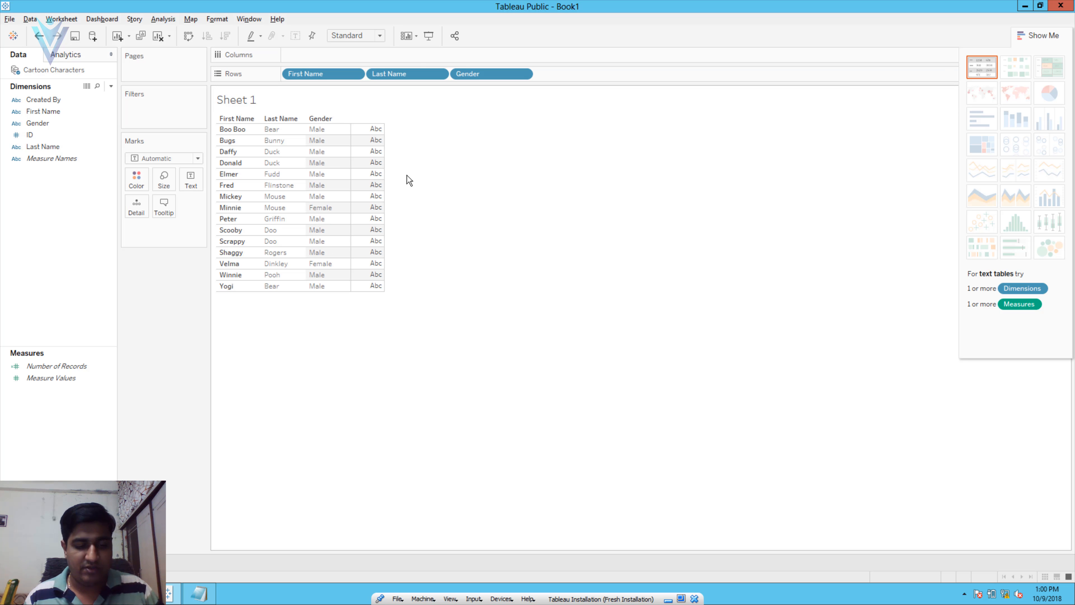
pyautogui.hotkey('ctrl', 'z')
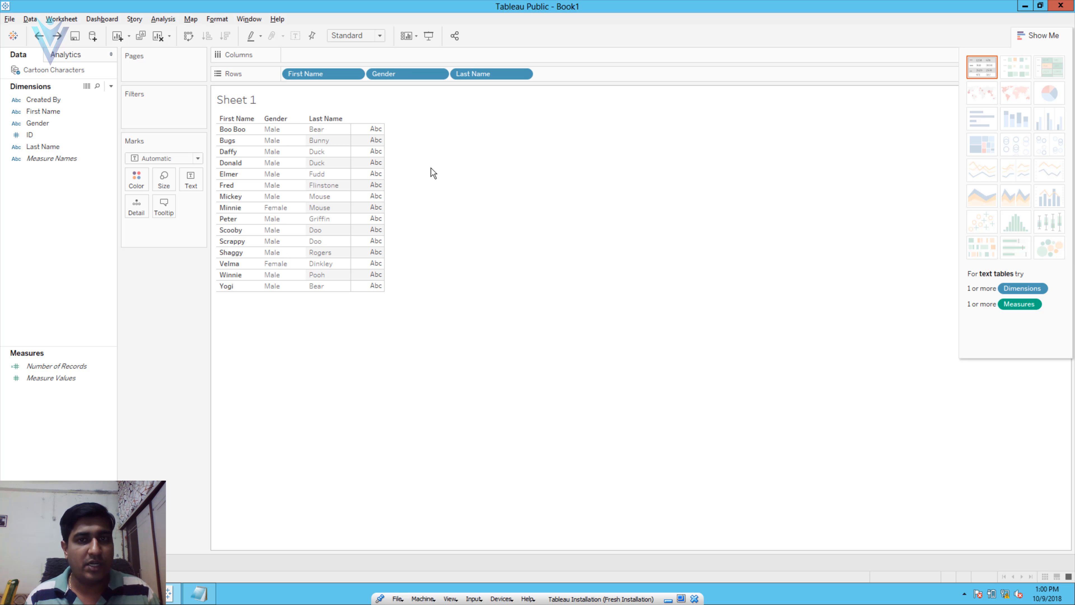
pyautogui.hotkey('ctrl', 'y')
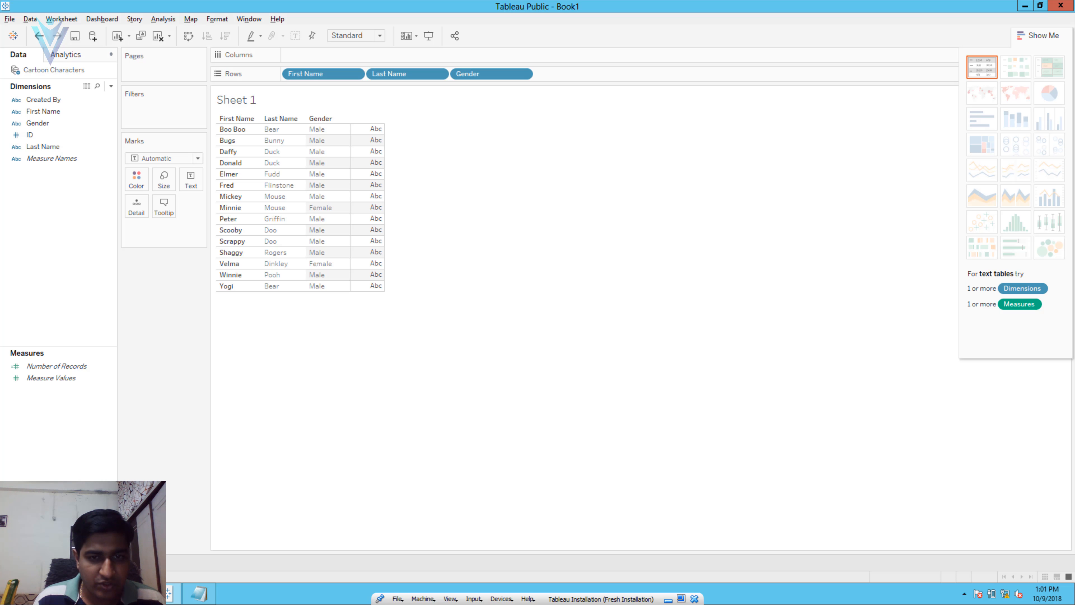
# Return to the data source and open the text file properties of Cartoon Characters.txt
pyautogui.click(26, 563)
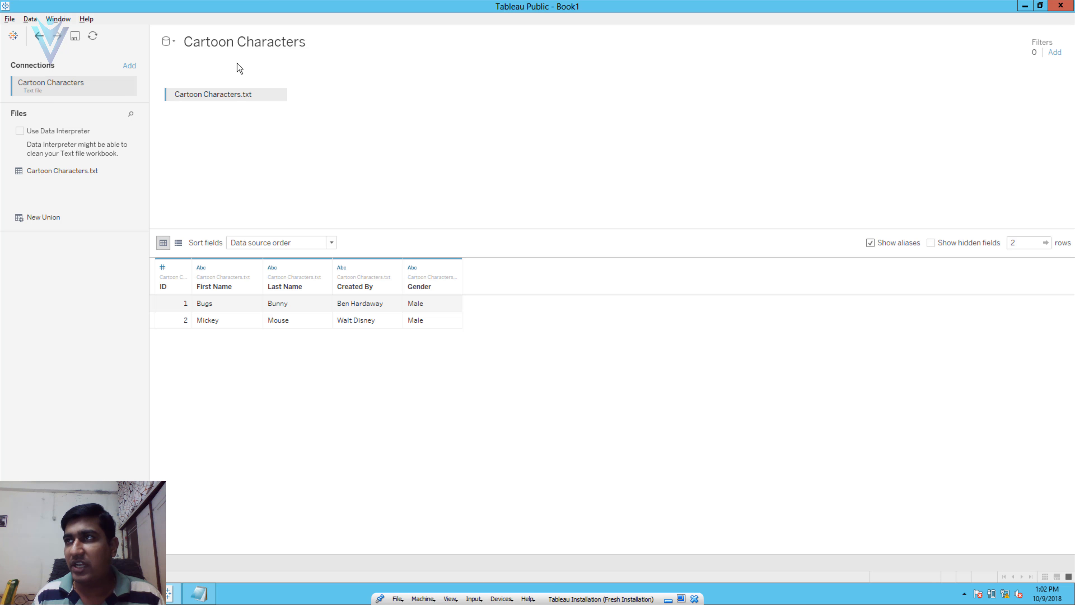
pyautogui.click(277, 94)
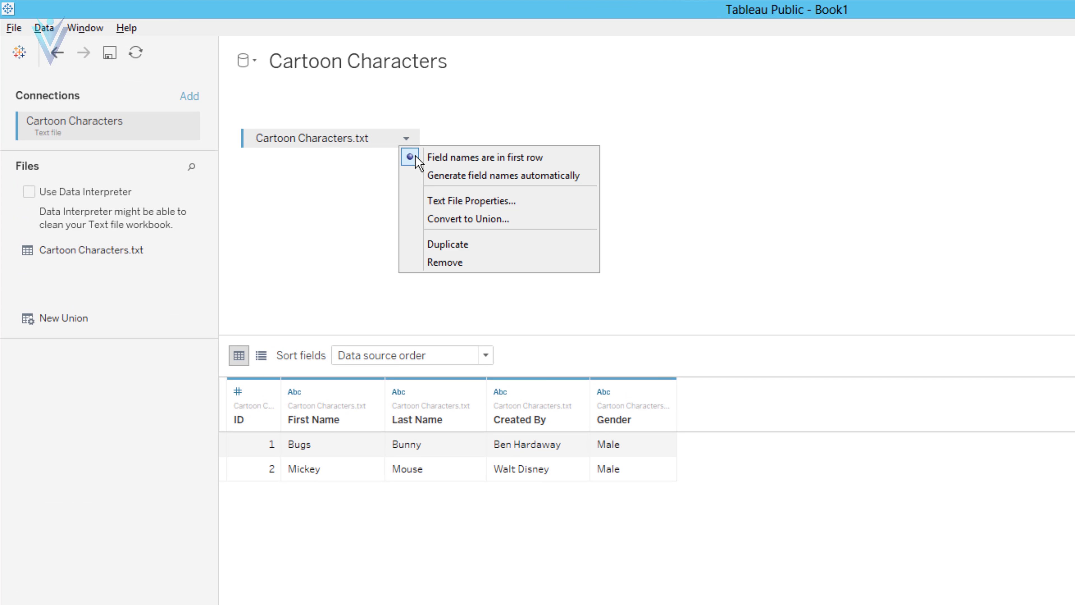
pyautogui.click(458, 201)
pyautogui.moveTo(420, 208); pyautogui.dragTo(430, 186)
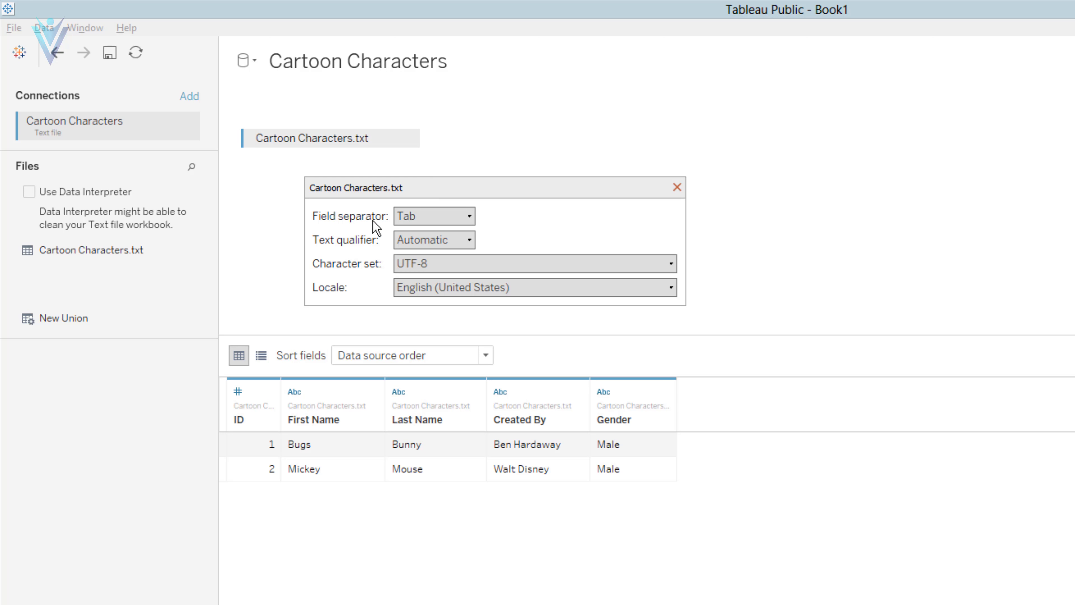
# Try Other with a / character and Comma as the field separator, and view the text qualifier options
pyautogui.click(419, 217)
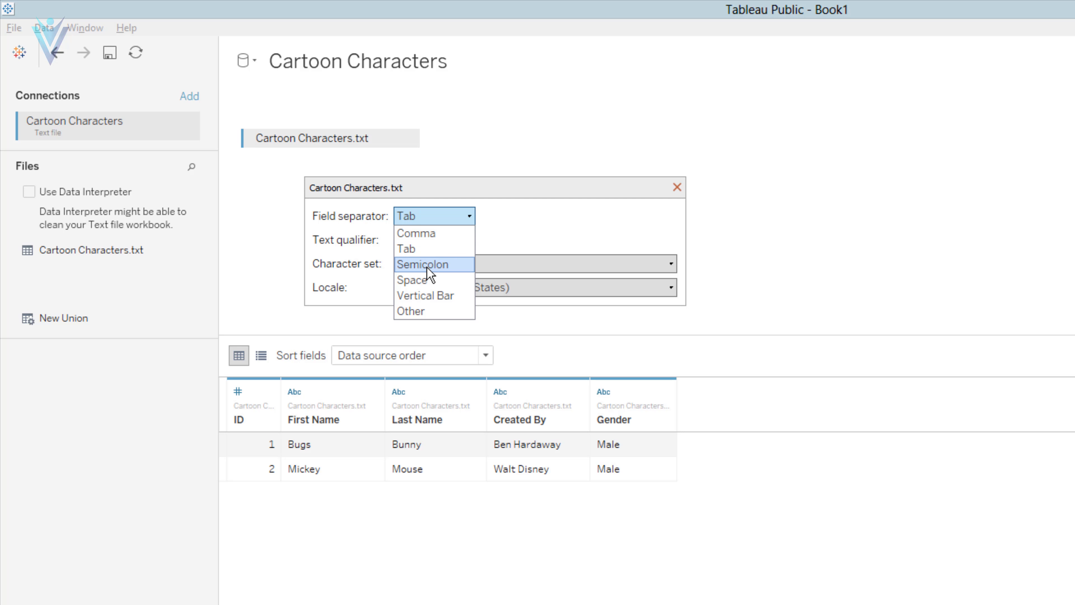
pyautogui.click(434, 311)
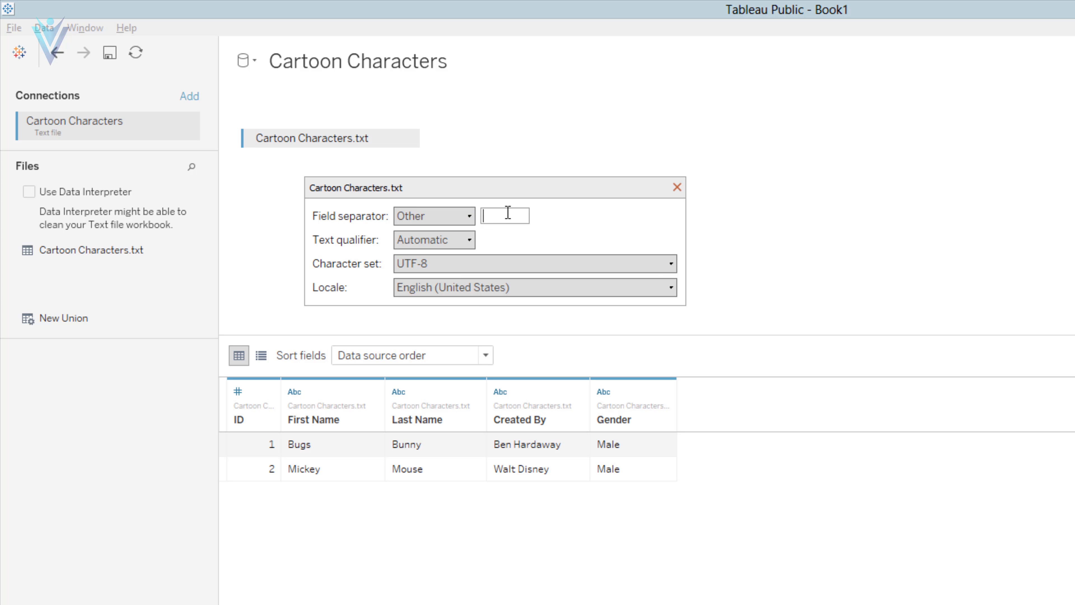
pyautogui.write('/')
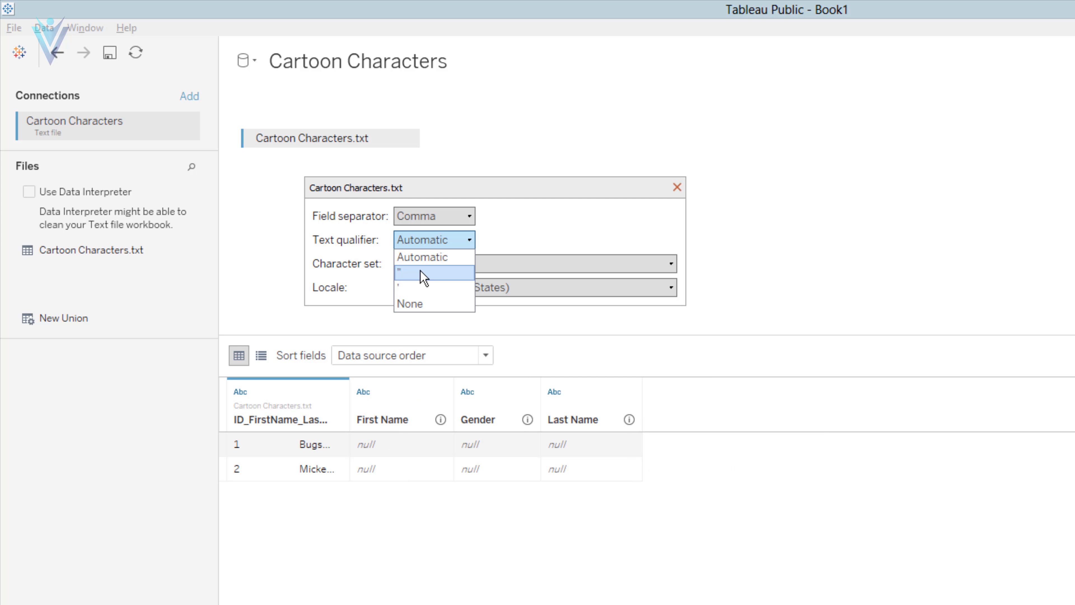
pyautogui.click(355, 247)
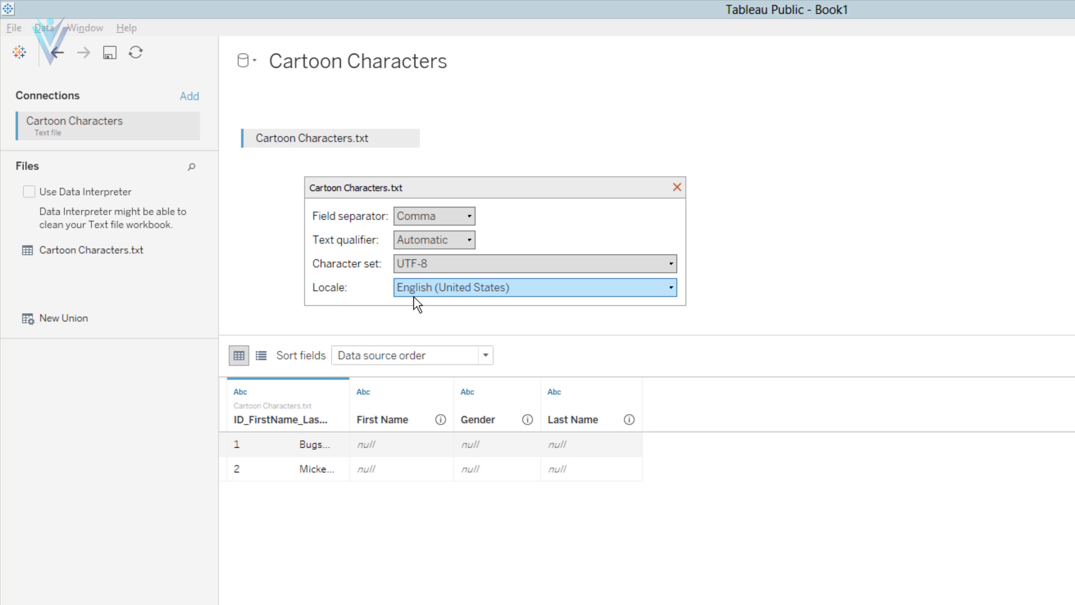
# Check the locale setting and set the file's field separator to Tab
pyautogui.click(426, 292)
pyautogui.click(426, 293)
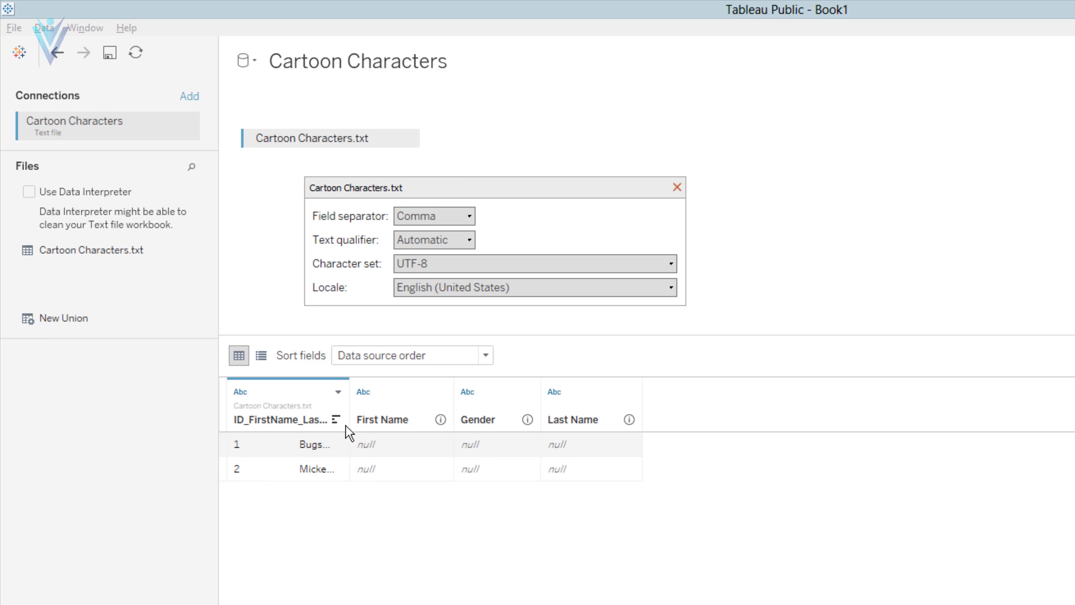
pyautogui.click(462, 214)
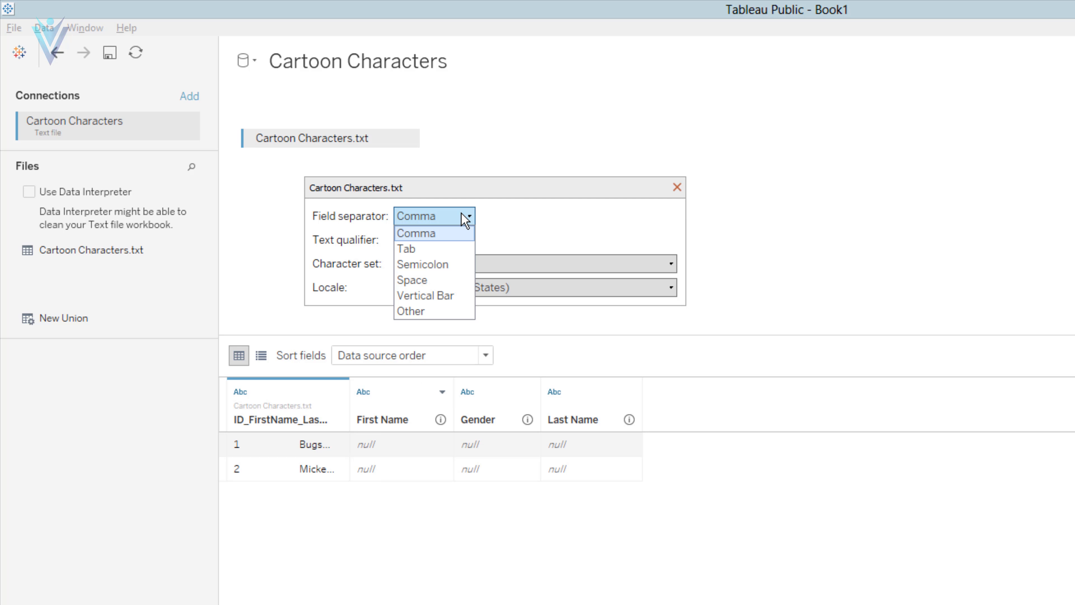
pyautogui.click(748, 294)
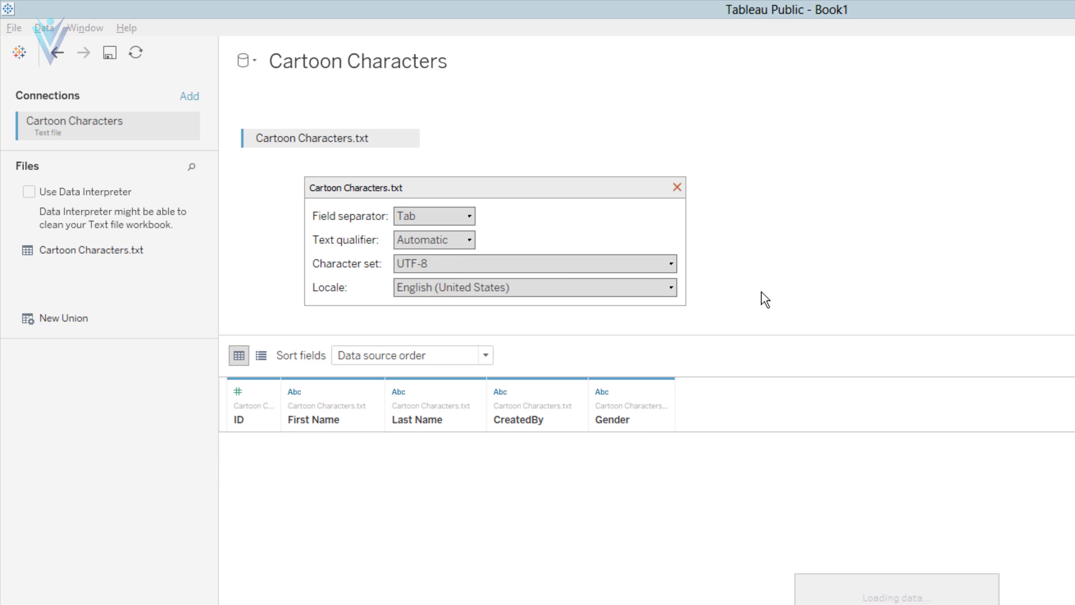